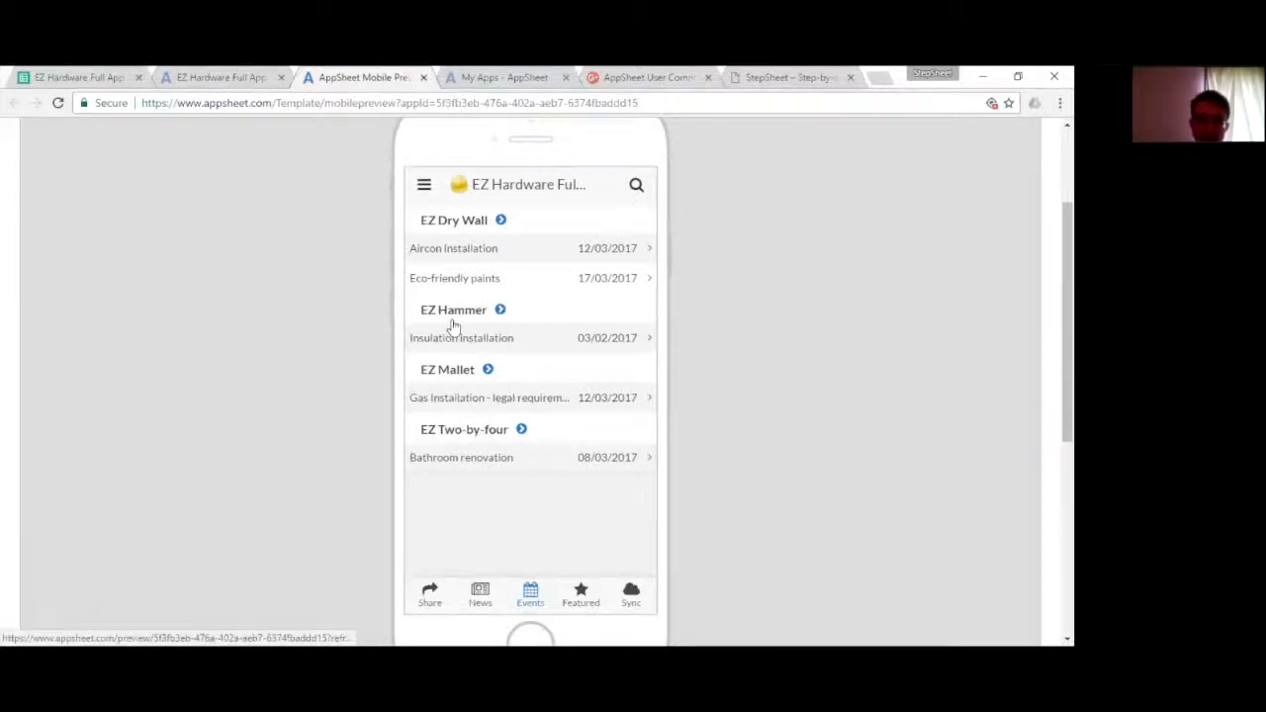
- Open the EZ Dry Wall store details from the events list and read its related Aircon installation event
left_click(452, 221)
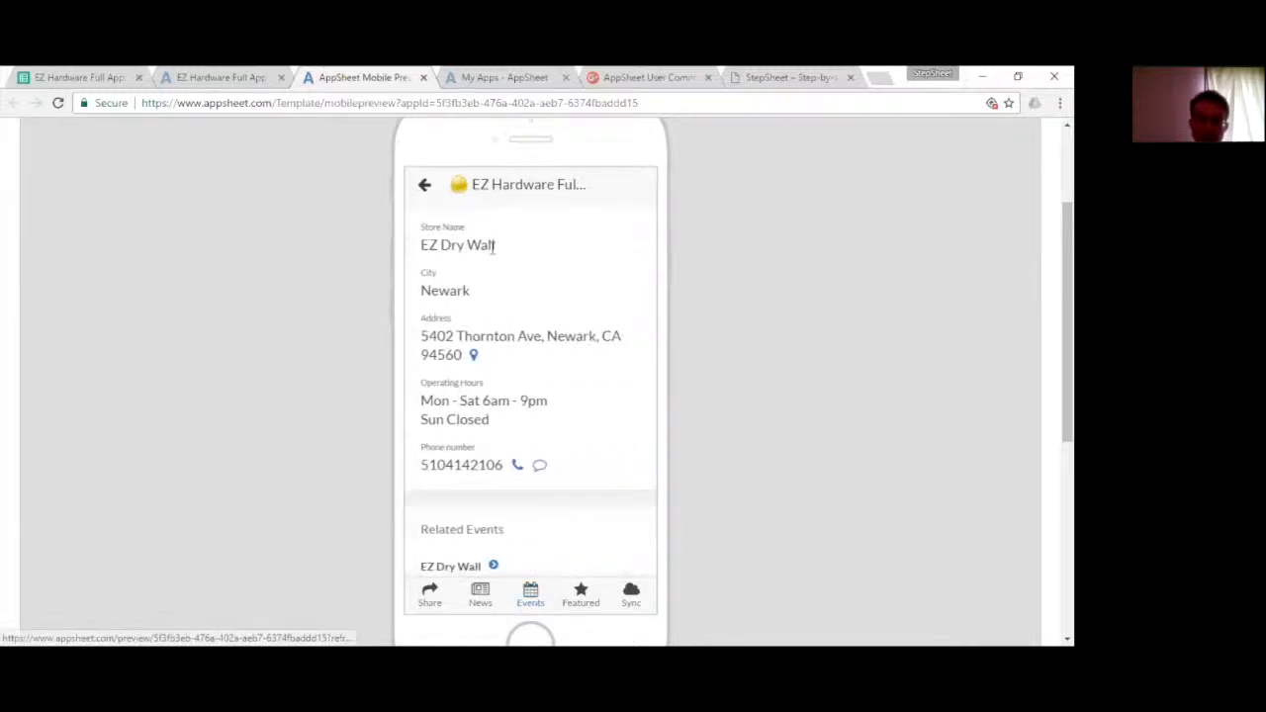
scroll(487, 297, "down", 2)
left_click(477, 452)
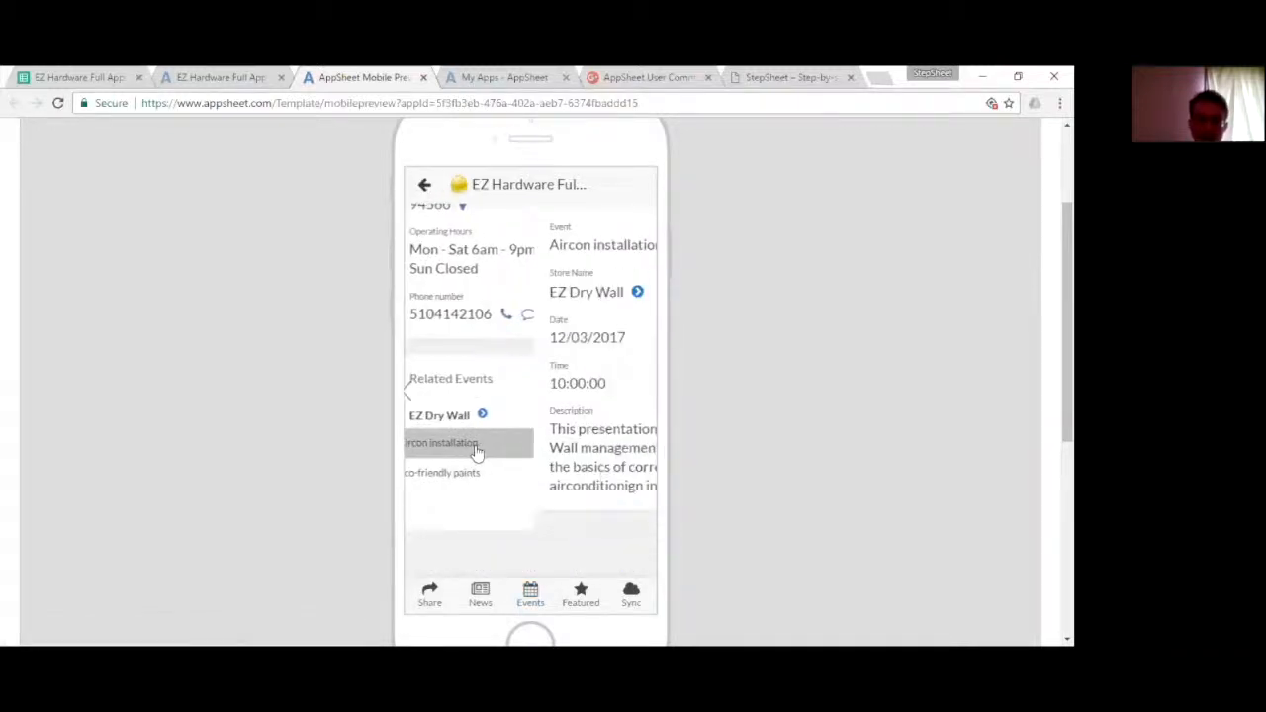
left_click_drag(440, 245, 542, 245)
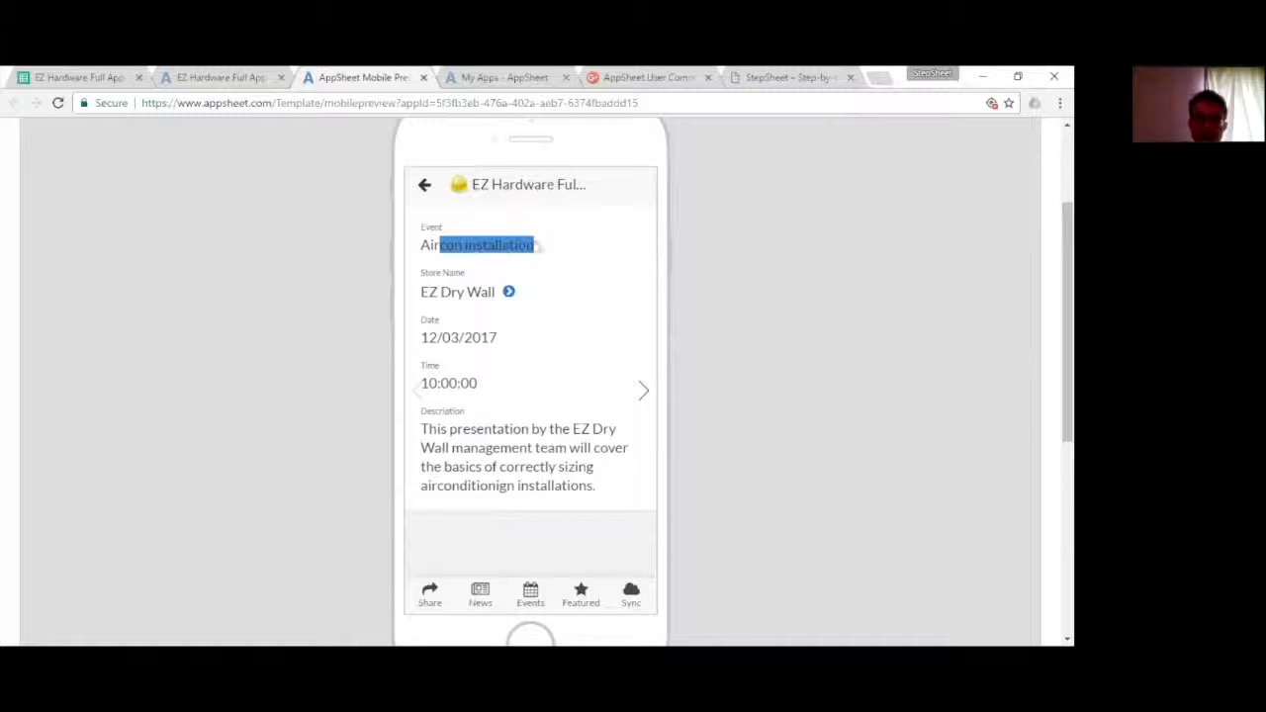
scroll(574, 346, "down", 1)
left_click_drag(440, 350, 554, 350)
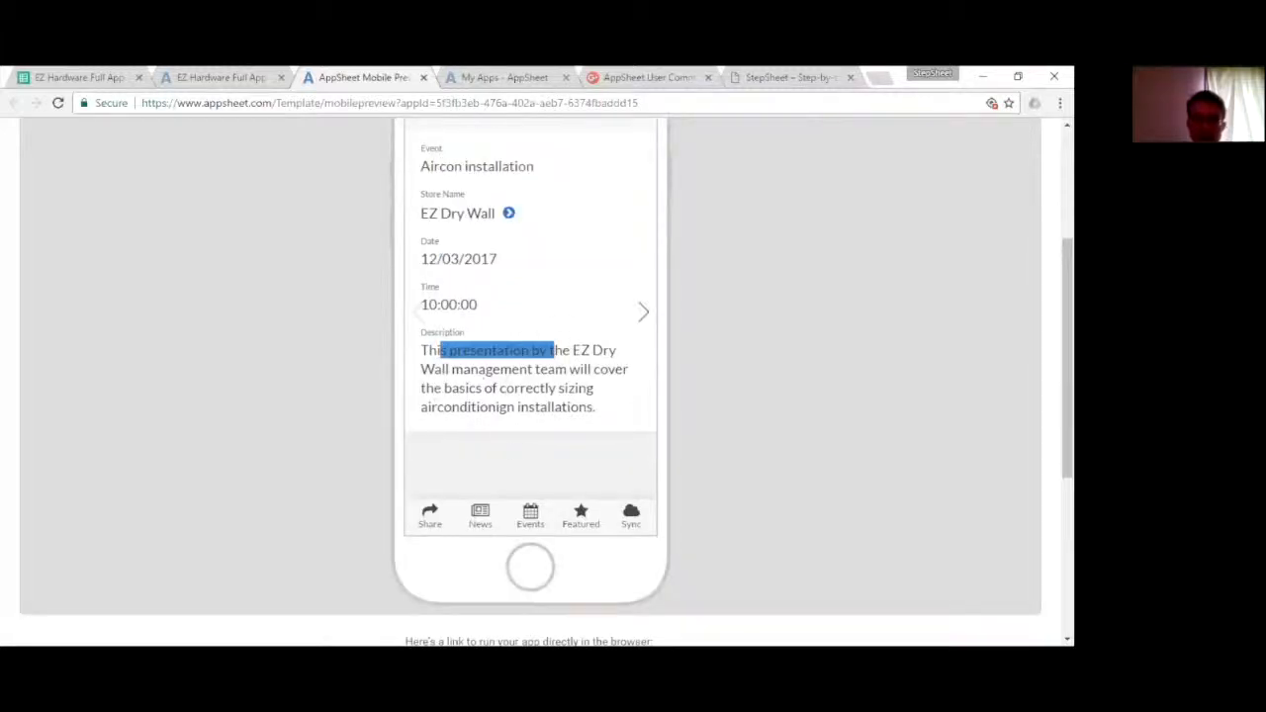
scroll(528, 480, "up", 1)
scroll(524, 499, "down", 1)
- Open the News view and read the summary of the Trade Contractors Report Strong Revenue Growth article
left_click(480, 513)
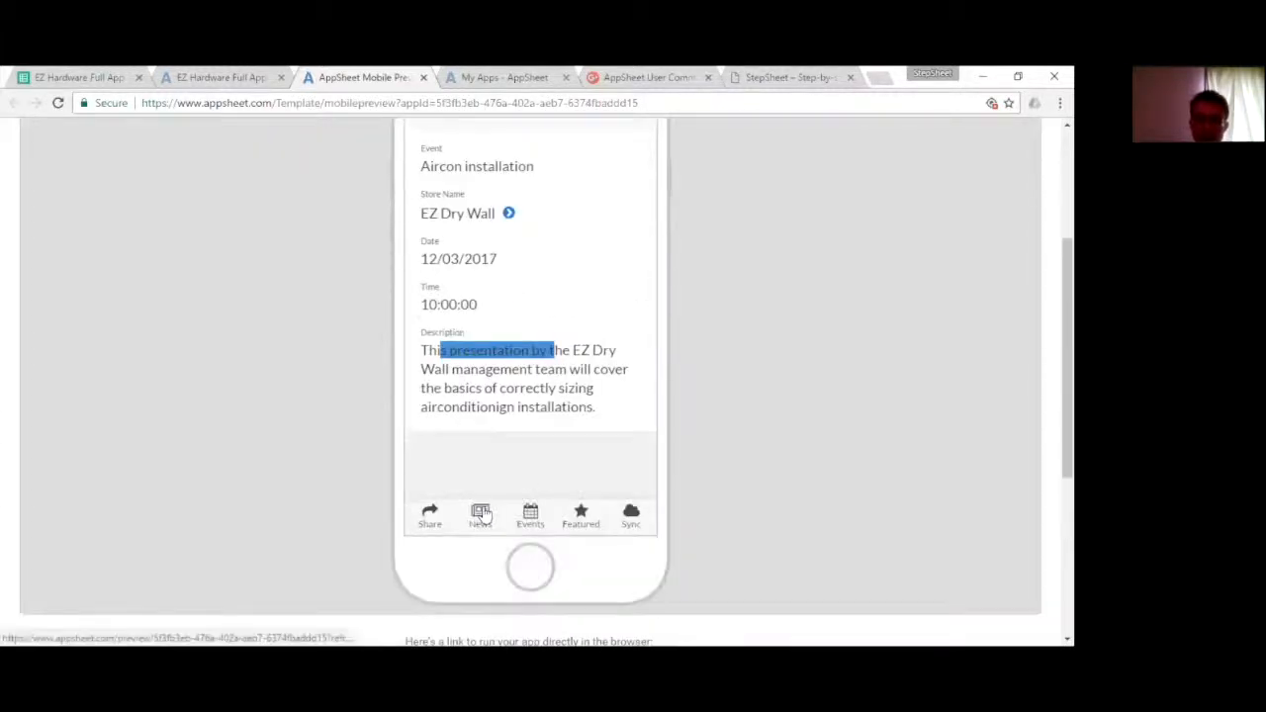
scroll(481, 387, "up", 1)
scroll(495, 284, "up", 1)
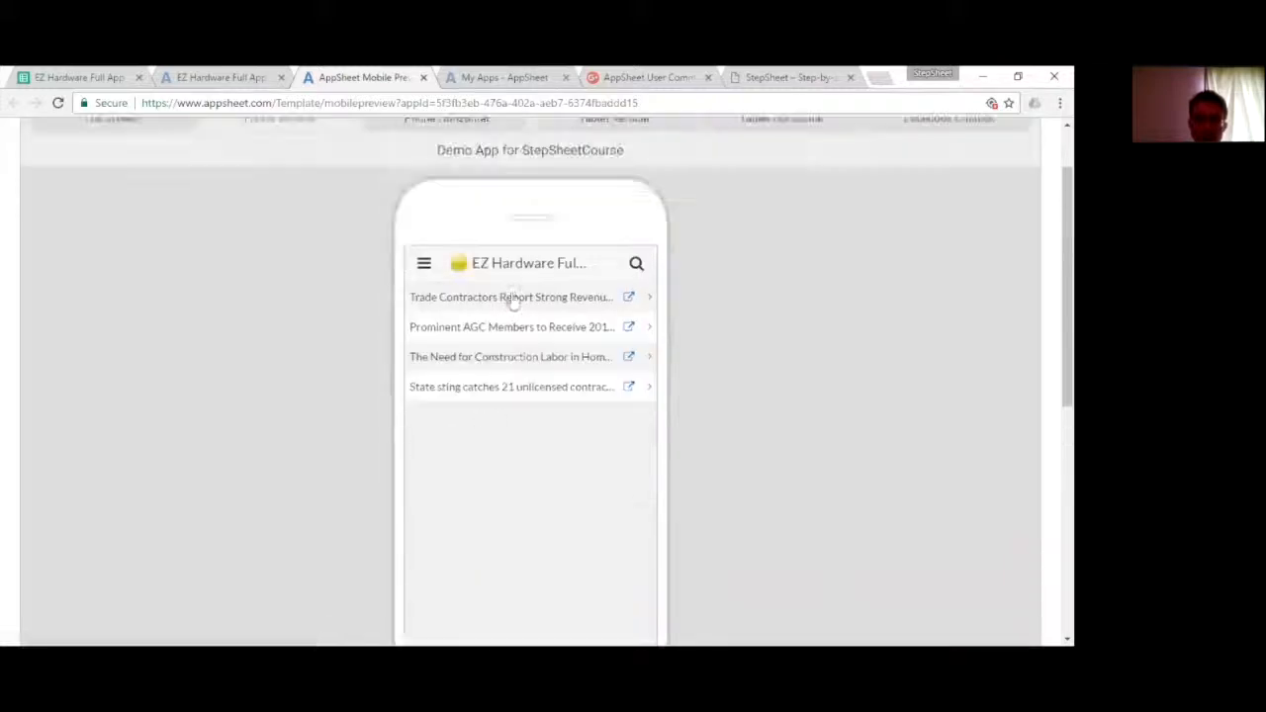
left_click(557, 297)
scroll(559, 303, "down", 1)
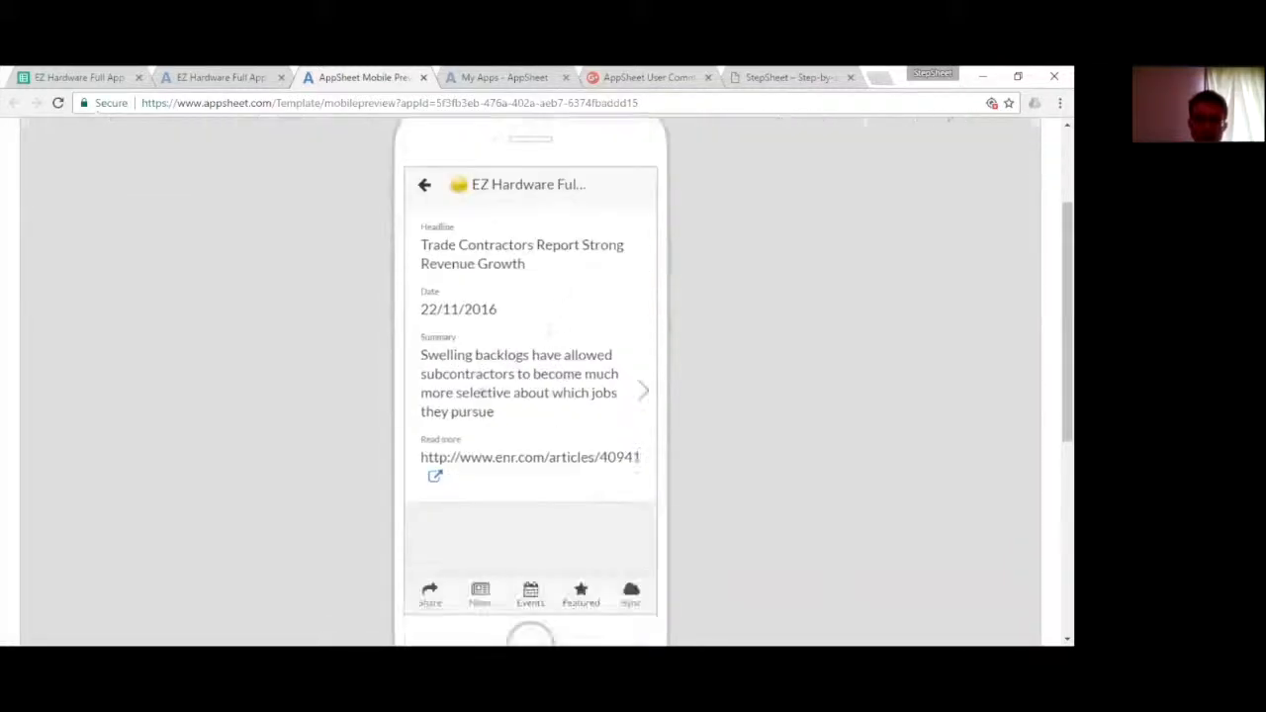
left_click_drag(436, 354, 624, 396)
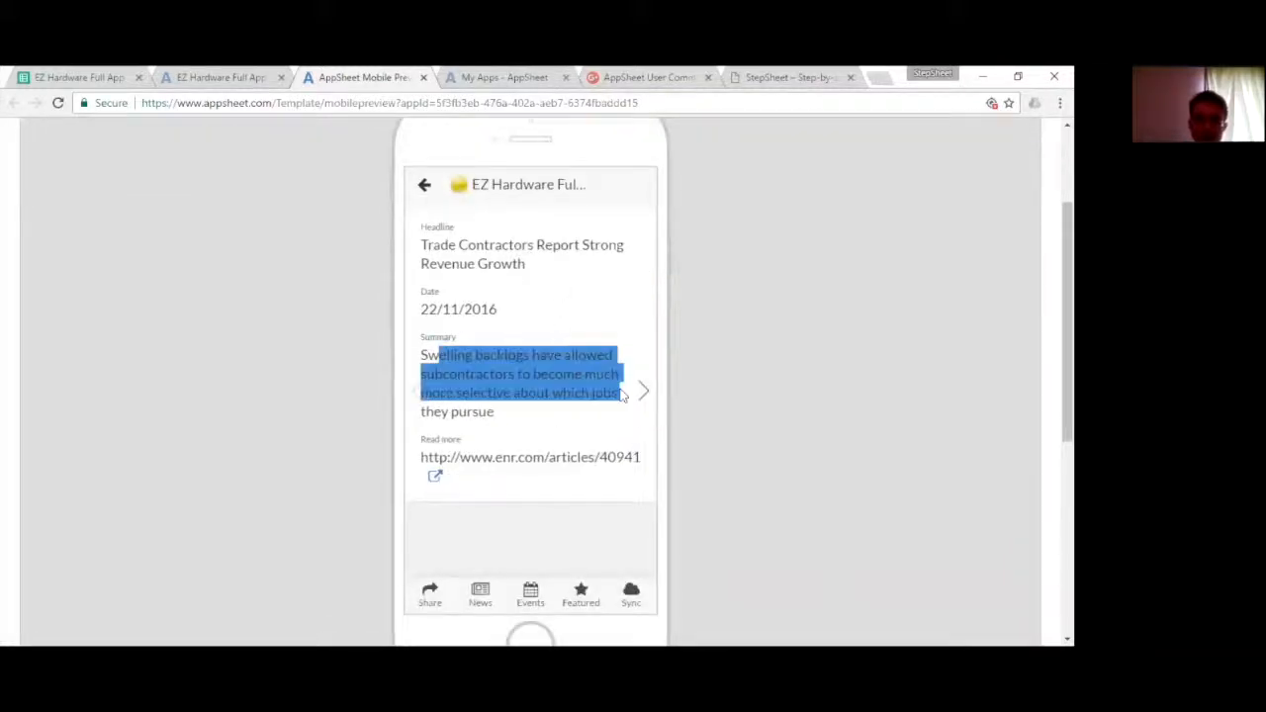
left_click(477, 376)
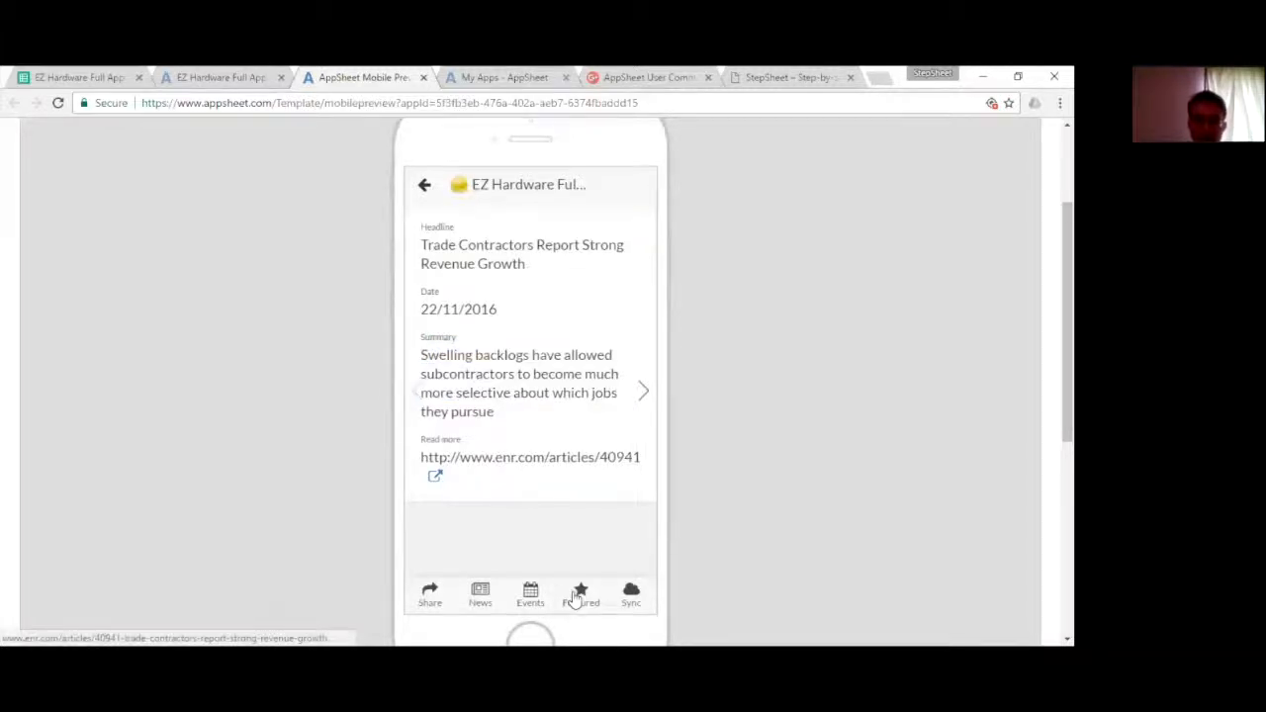
- Browse the Featured products through to the Milwaukee Straight Cutting Aviation Snips and view its description and review link
left_click(582, 598)
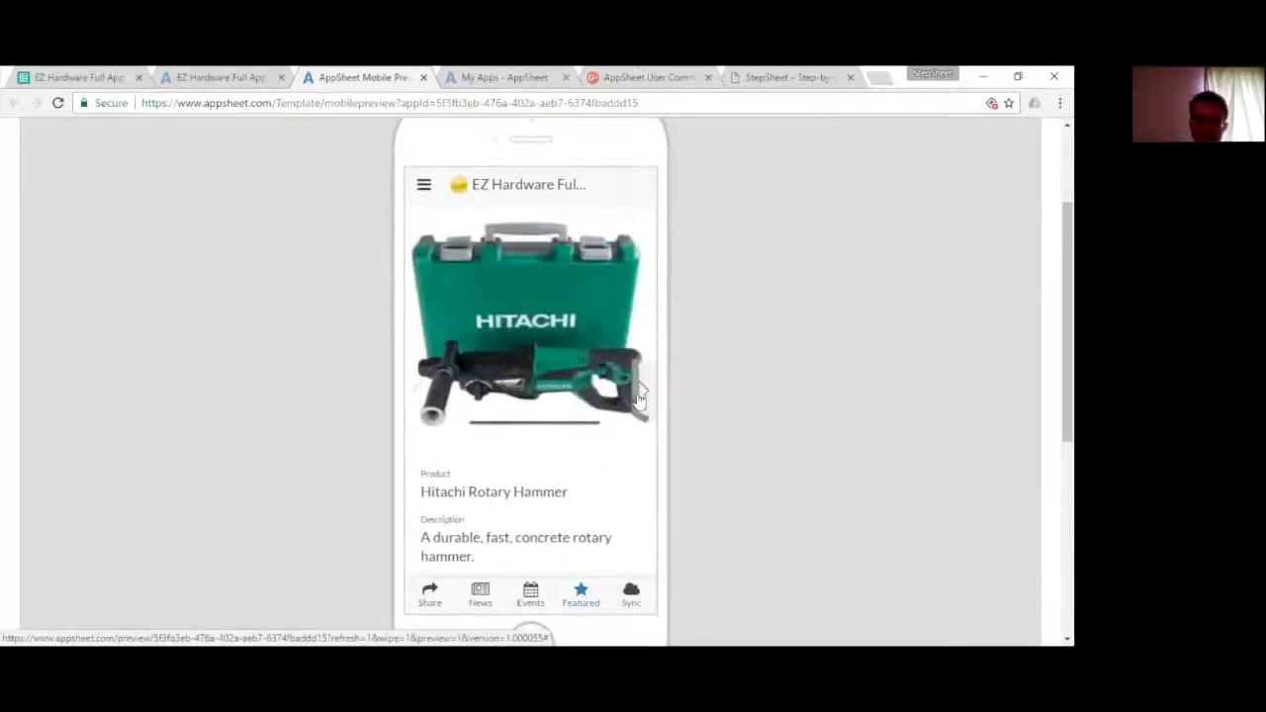
left_click(649, 400)
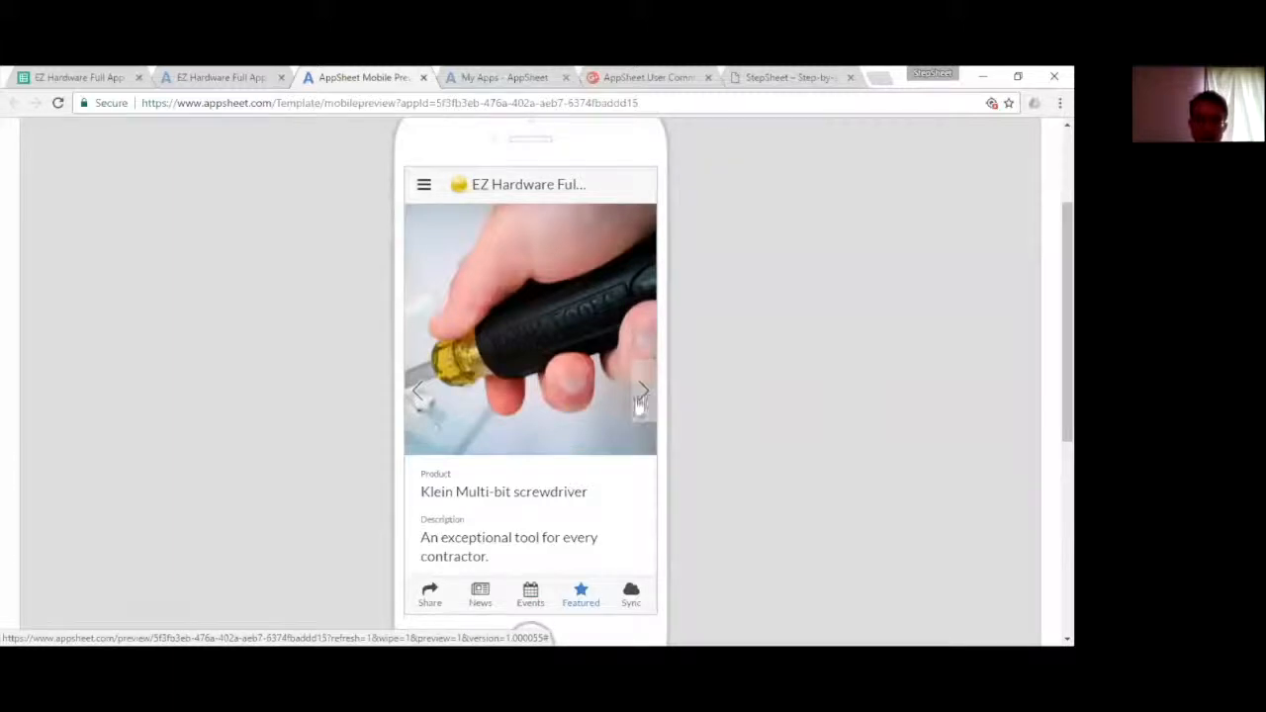
left_click(643, 402)
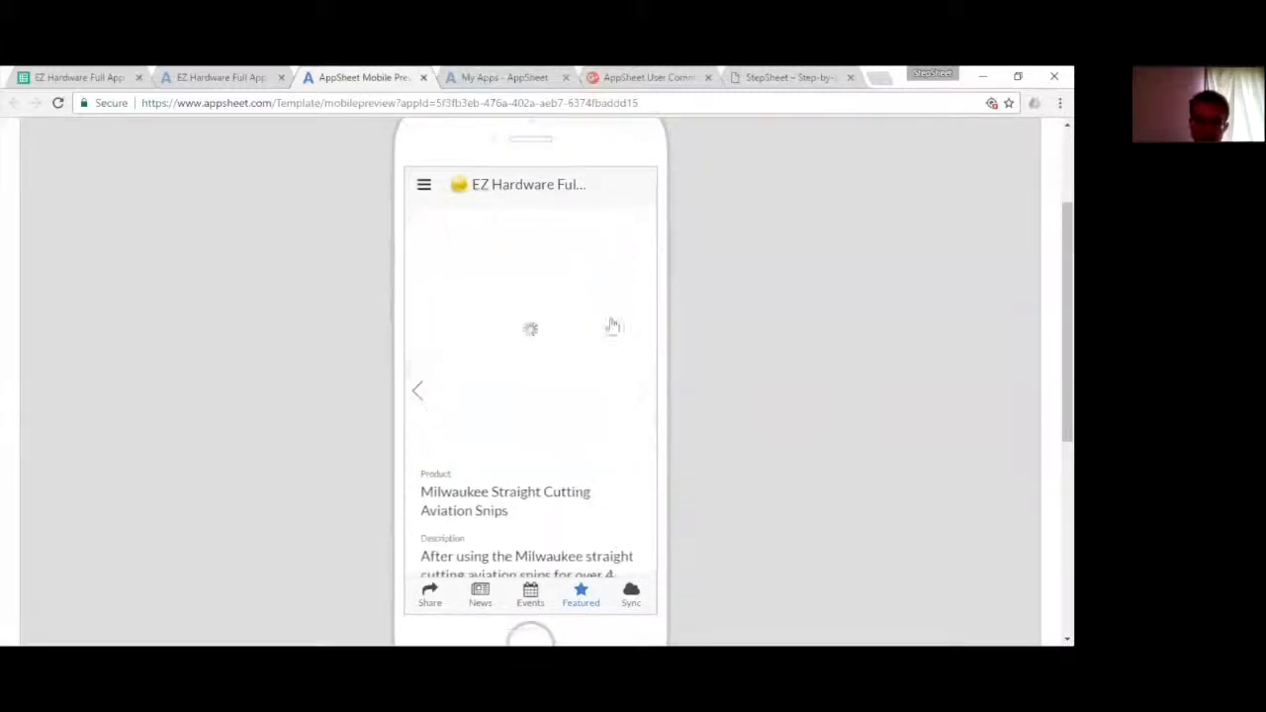
scroll(445, 500, "down", 1)
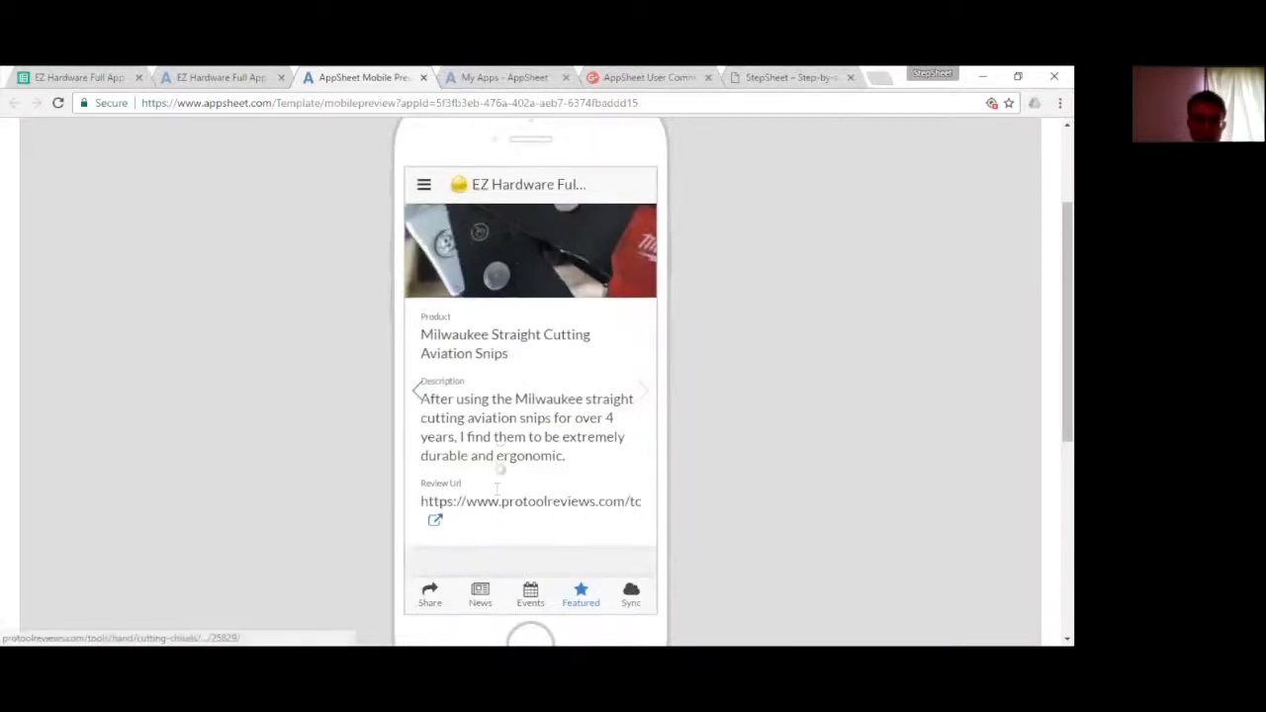
- Open the Store Listing view of the app to see all the EZ stores
left_click(426, 186)
left_click(426, 186)
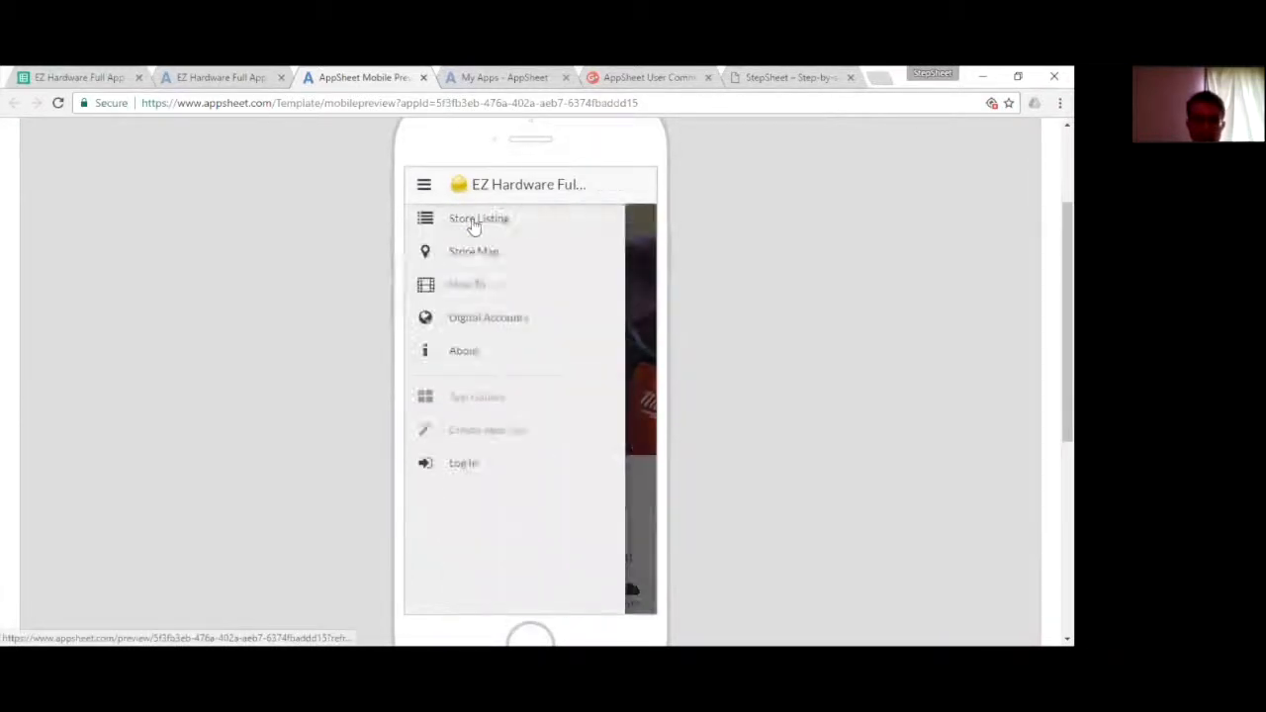
left_click(444, 226)
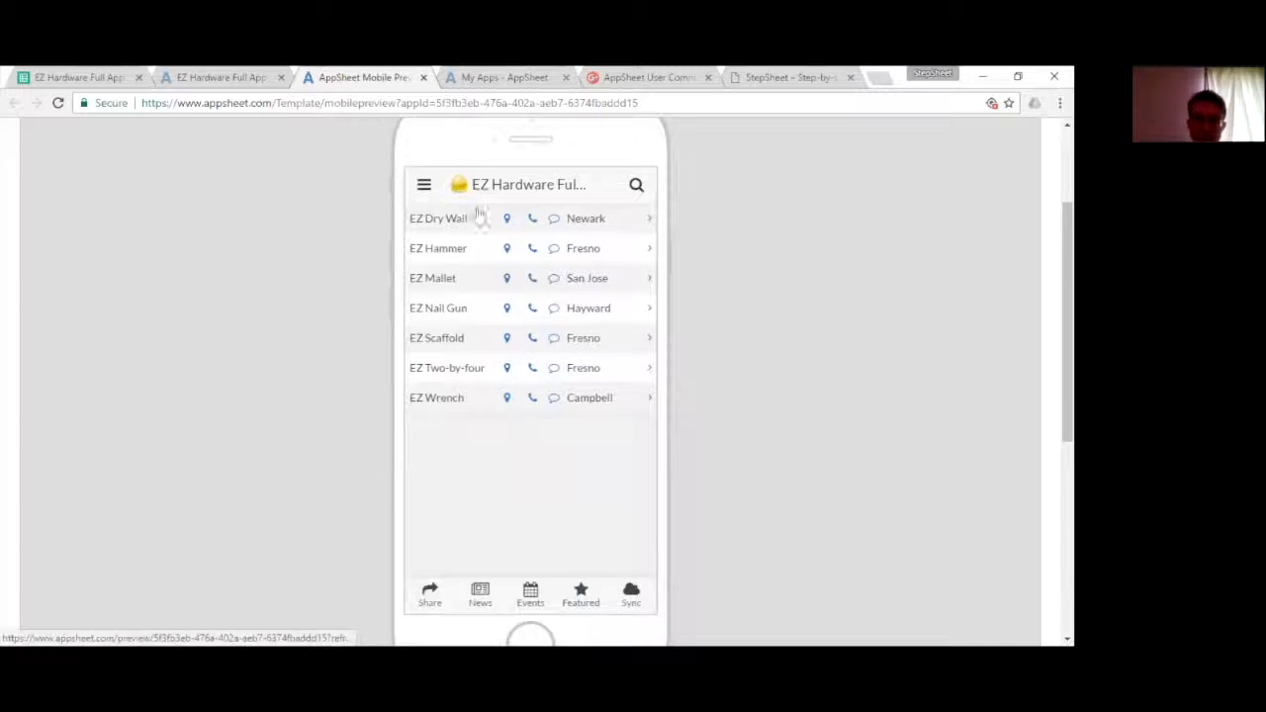
- Open the Store Map view and inspect the store markers around San Jose up close
left_click(424, 187)
left_click(480, 257)
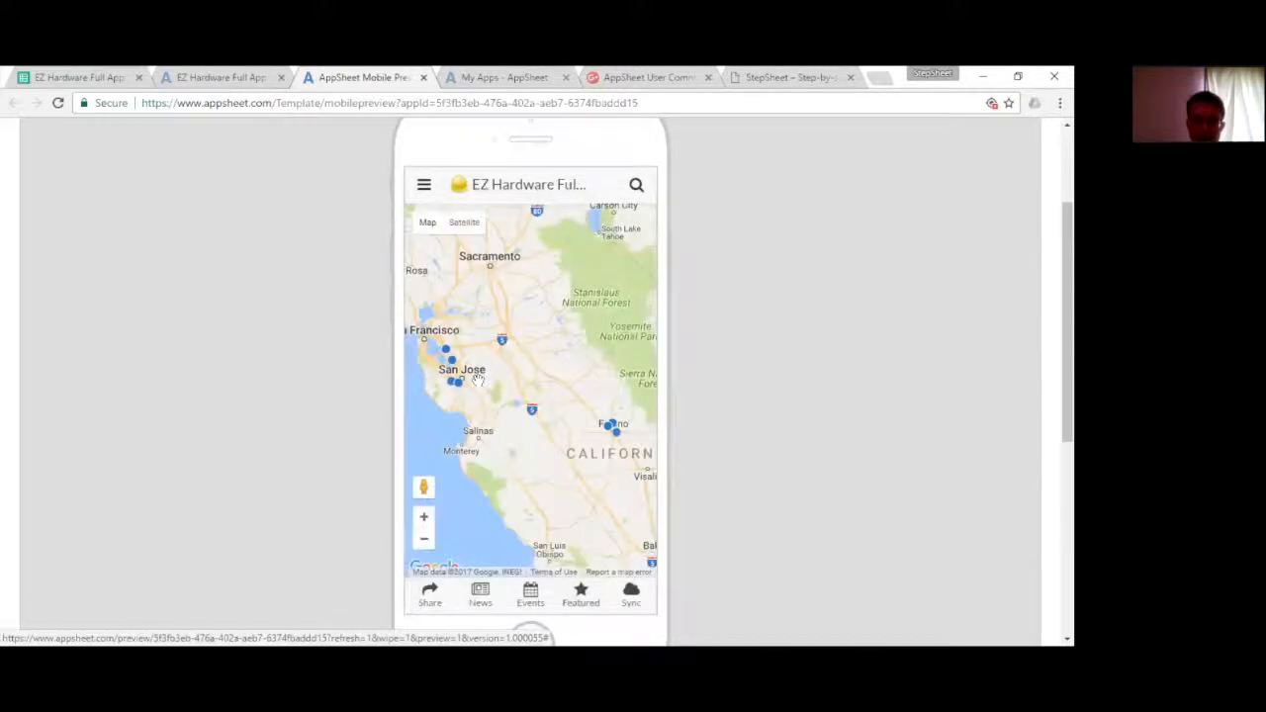
scroll(478, 379, "up", 2)
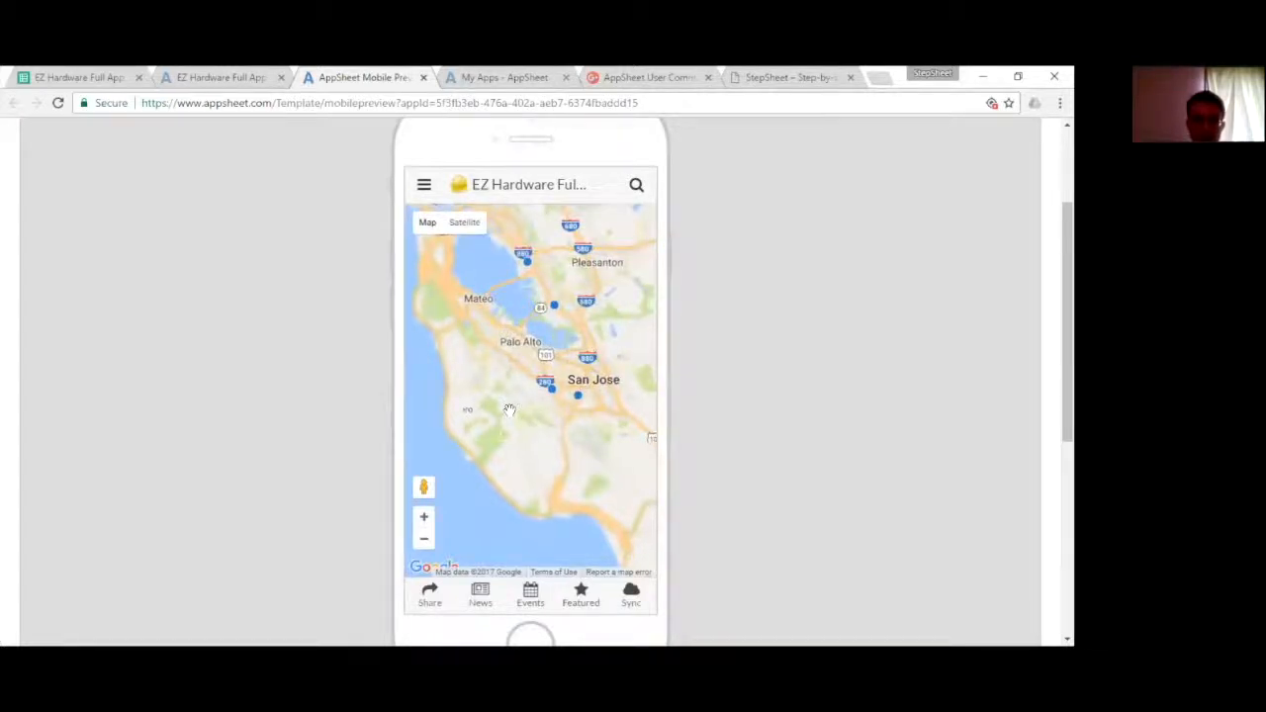
left_click_drag(500, 265, 482, 273)
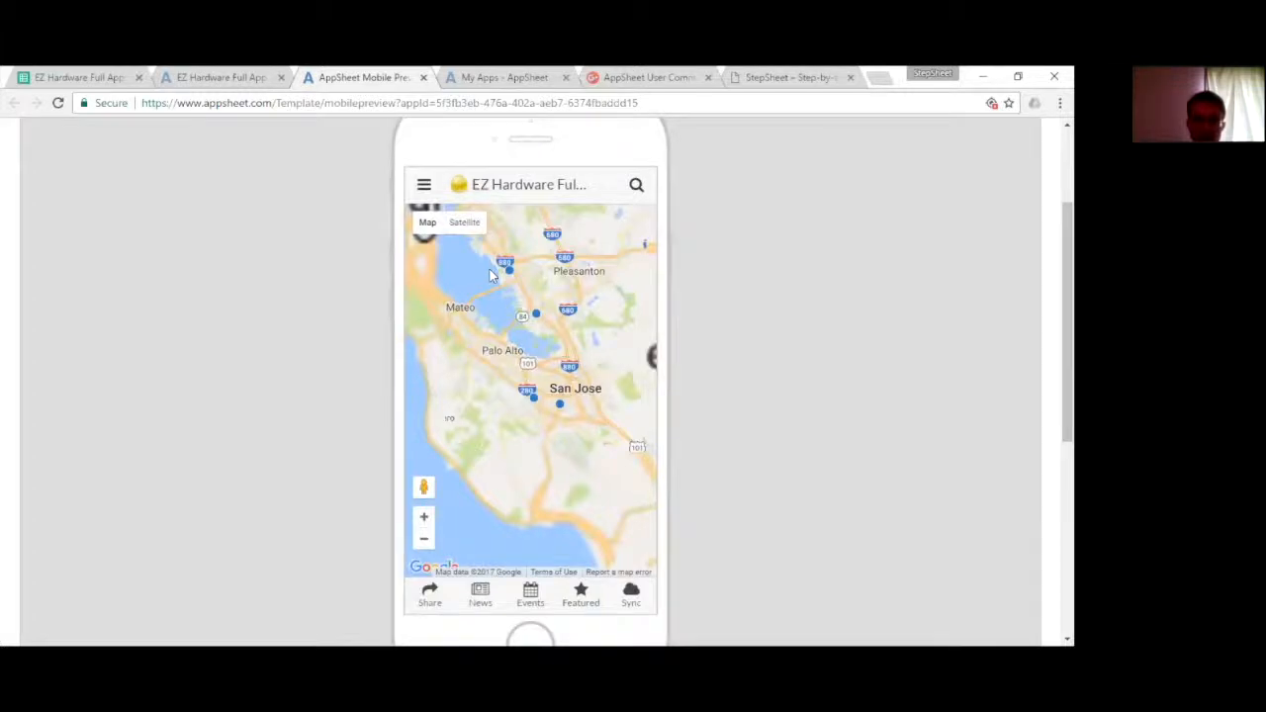
left_click(504, 265)
- View the How To list and the Digital Accounts list in the app preview
left_click(424, 188)
left_click(425, 190)
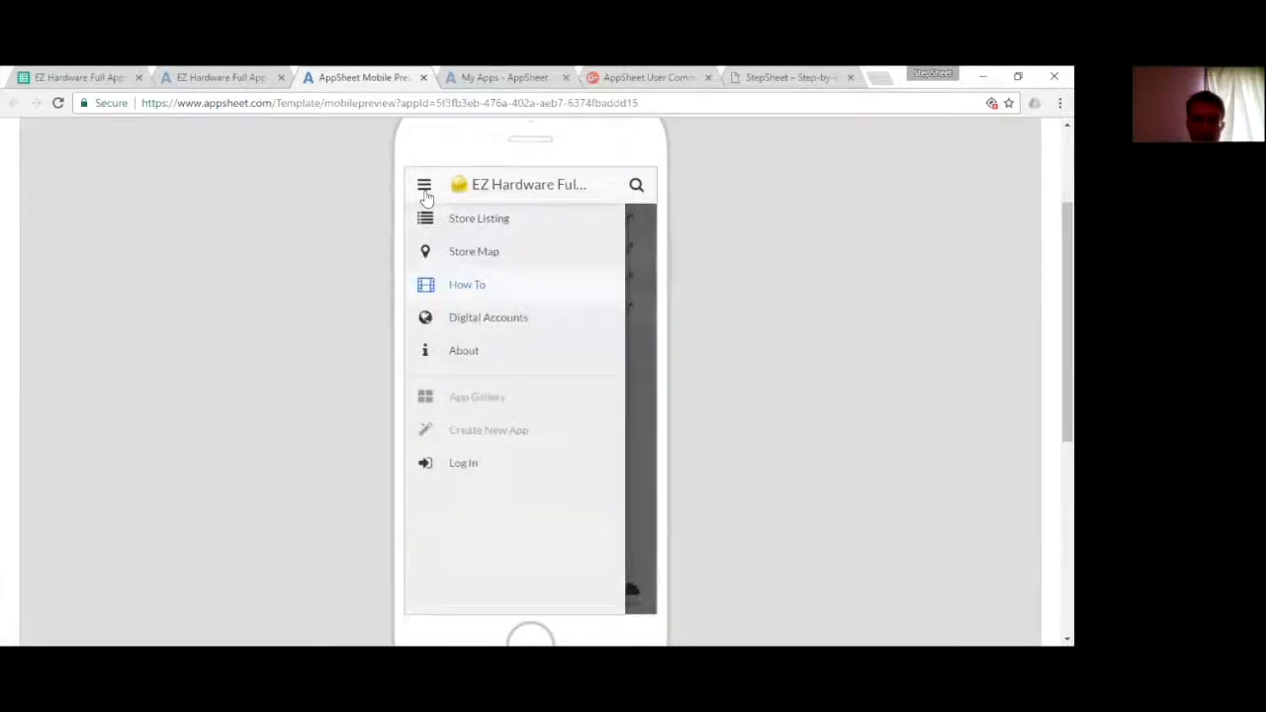
left_click(485, 316)
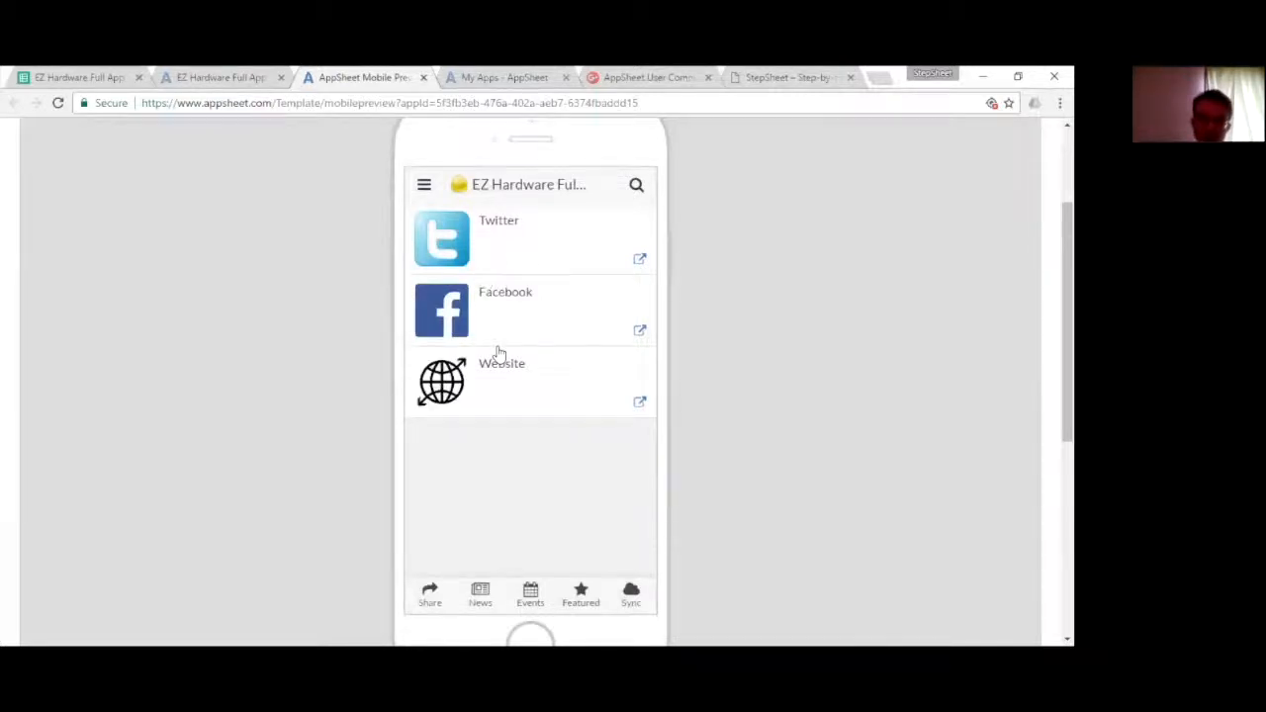
- Look over the app's list of views once more and return to the Events view
left_click(422, 178)
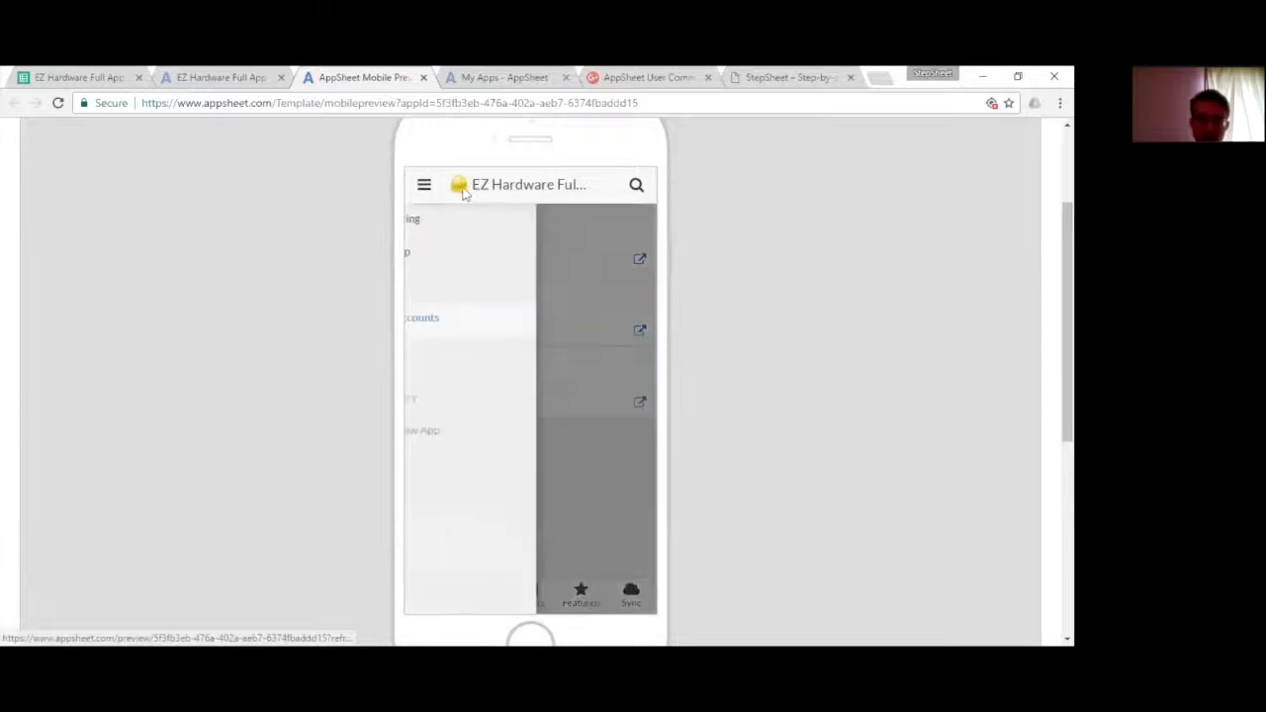
left_click(626, 466)
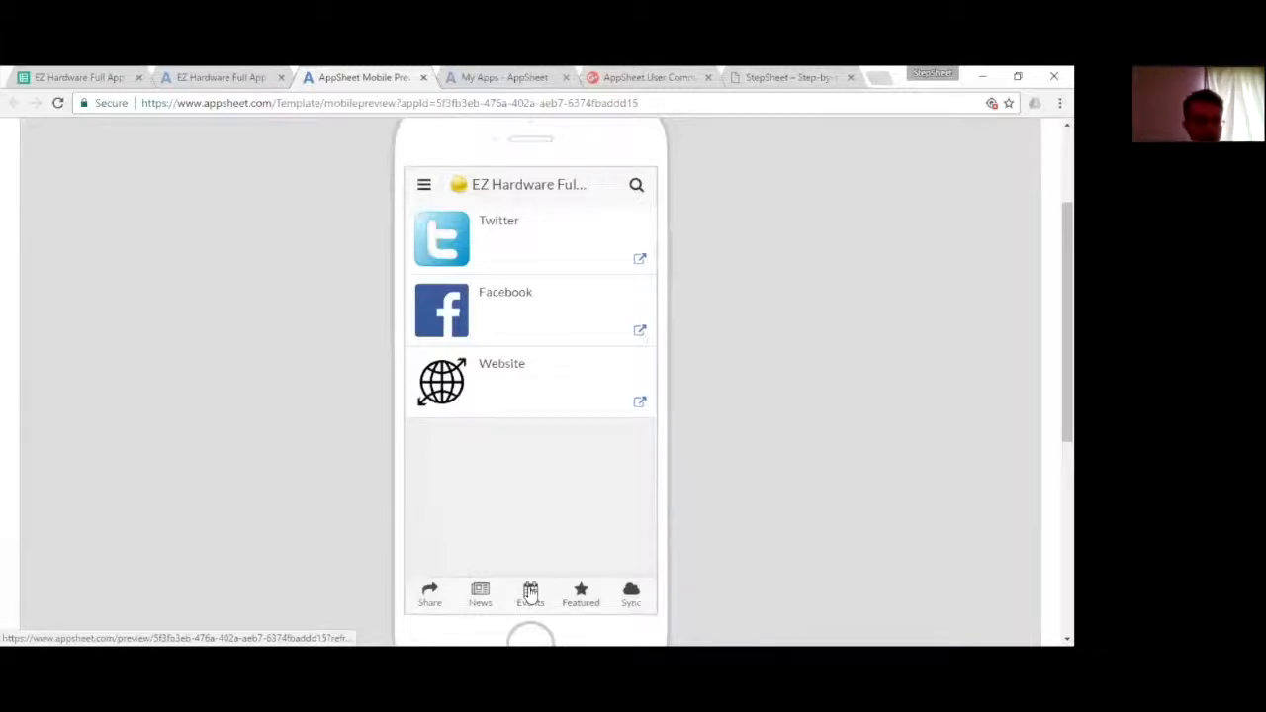
left_click(530, 594)
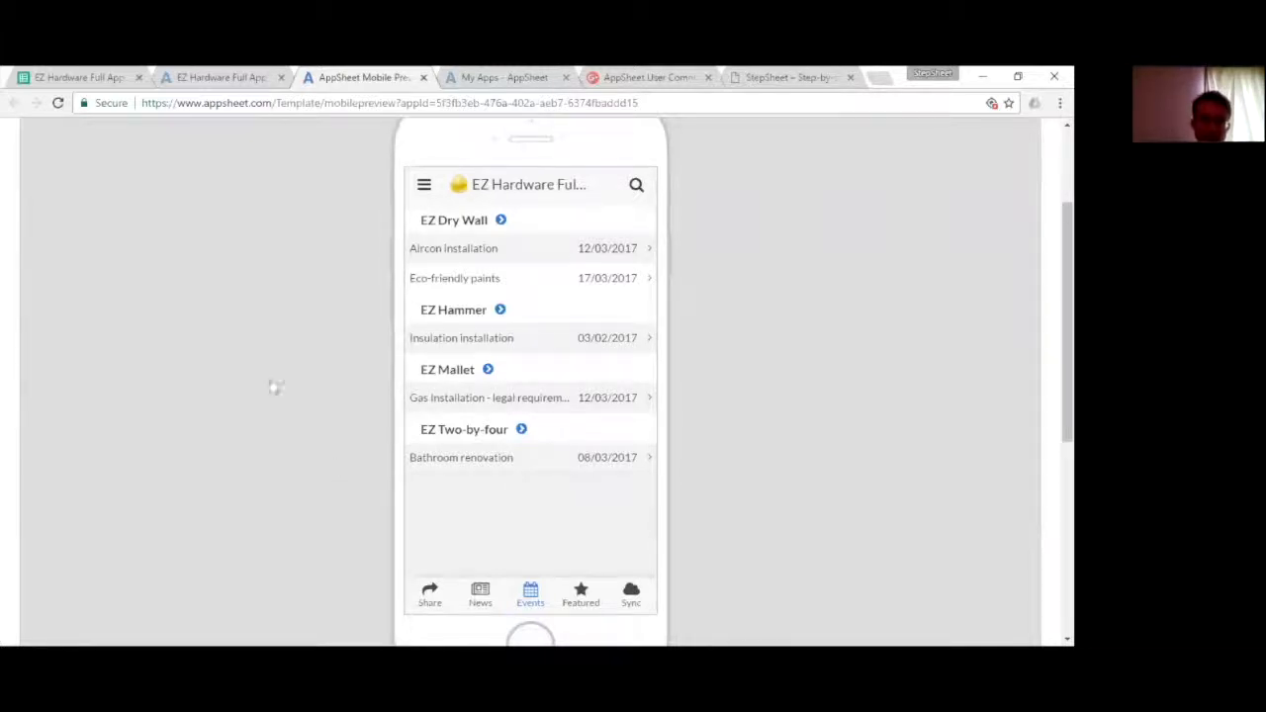
- Switch to the EZ Hardware Full App spreadsheet in Google Sheets and examine the Store_Listing sheet's headers and store records
left_click(66, 74)
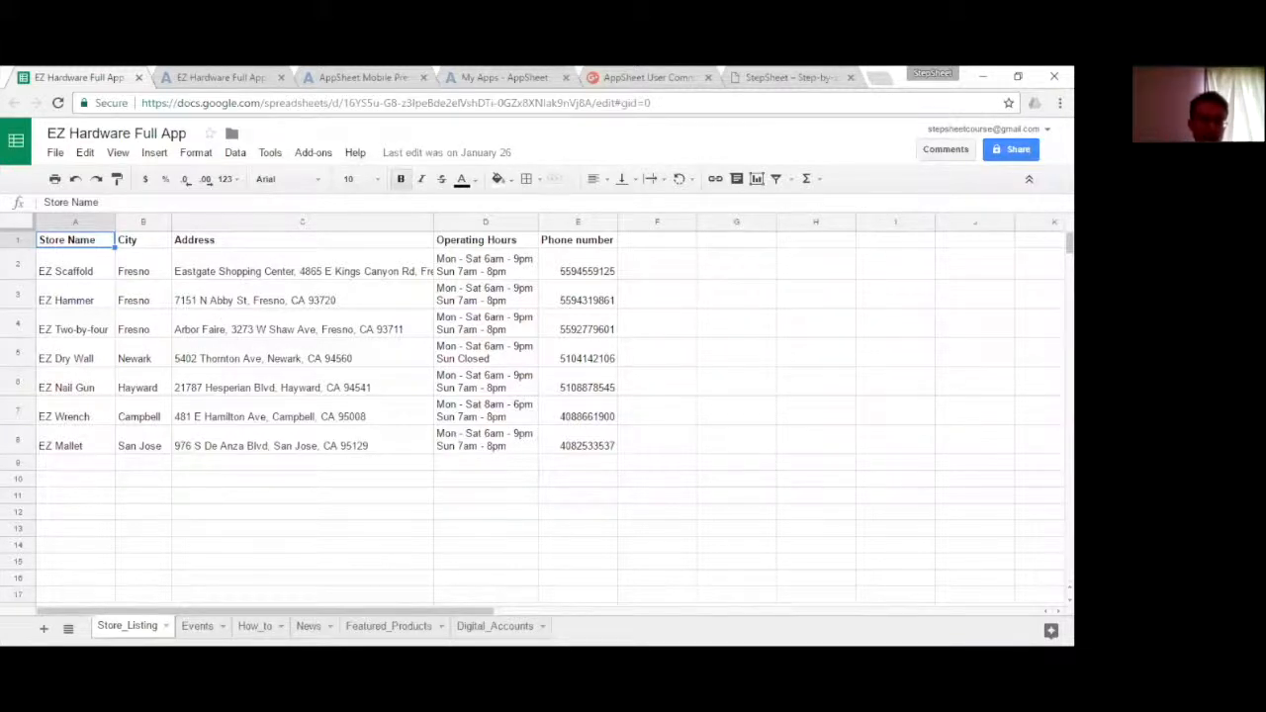
left_click(55, 250)
left_click_drag(75, 271, 594, 451)
left_click(594, 269)
left_click(492, 244)
left_click(401, 264)
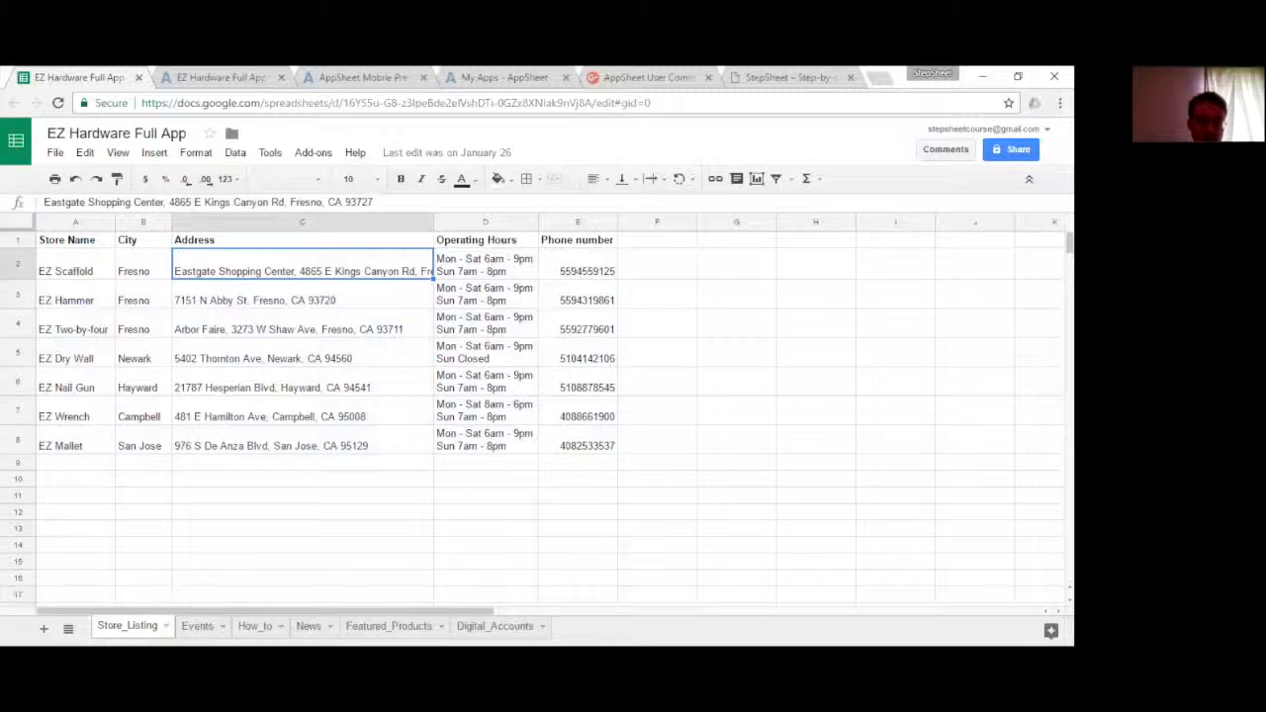
- Review the event records on the Events sheet and the titles with video links on the How_to sheet
left_click(197, 626)
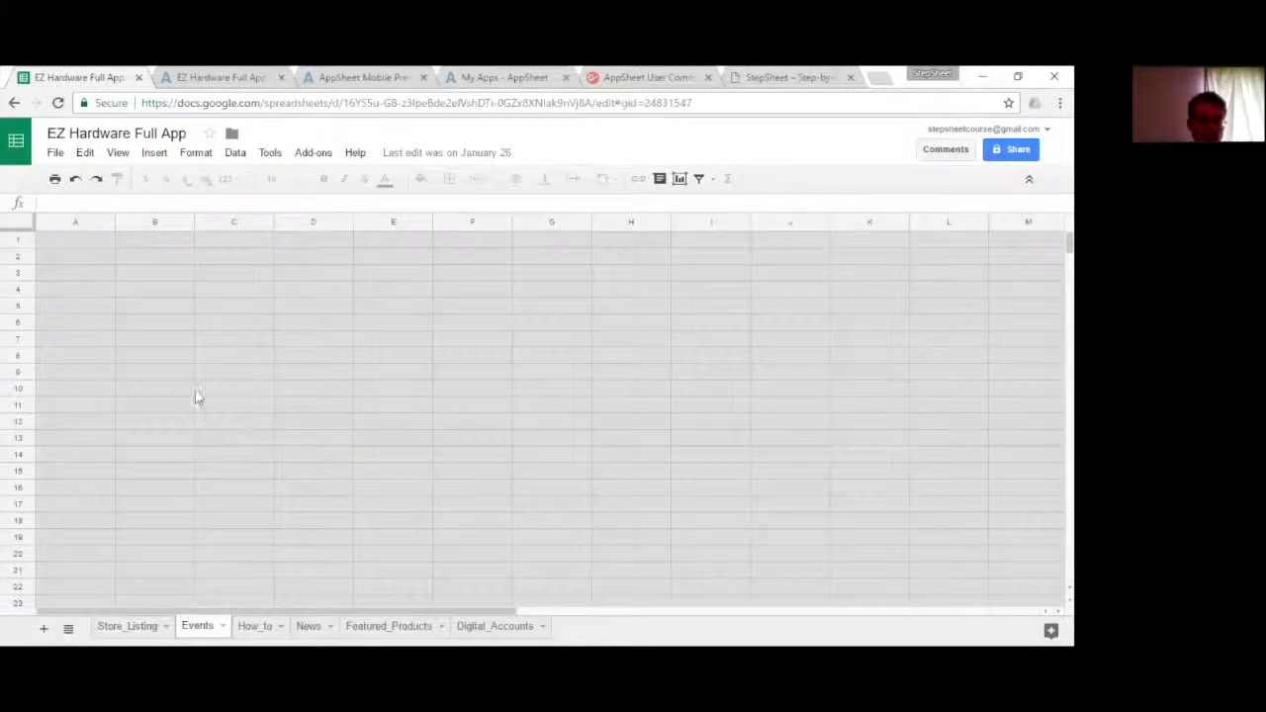
left_click_drag(55, 259, 404, 324)
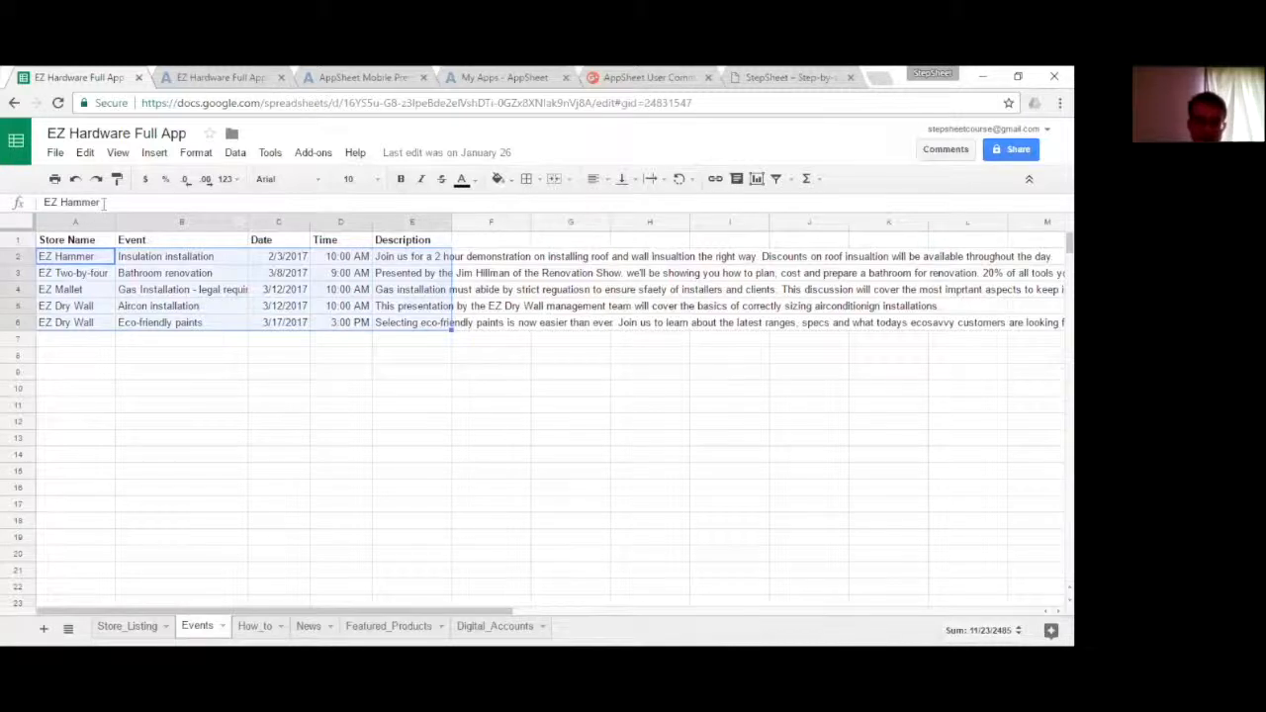
left_click(256, 627)
left_click(401, 410)
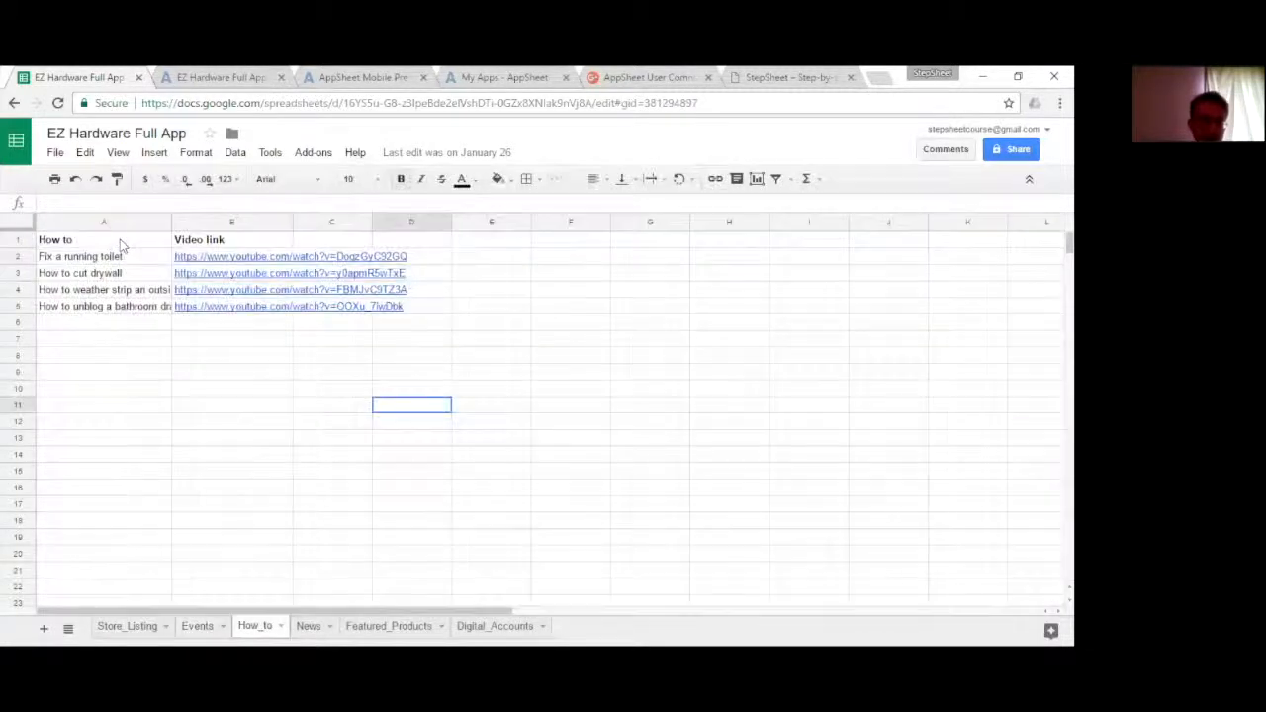
left_click(109, 223)
left_click(87, 259)
key("Down")
- Review the News sheet and the Featured_Products sheet, including its Review Url column
left_click(309, 626)
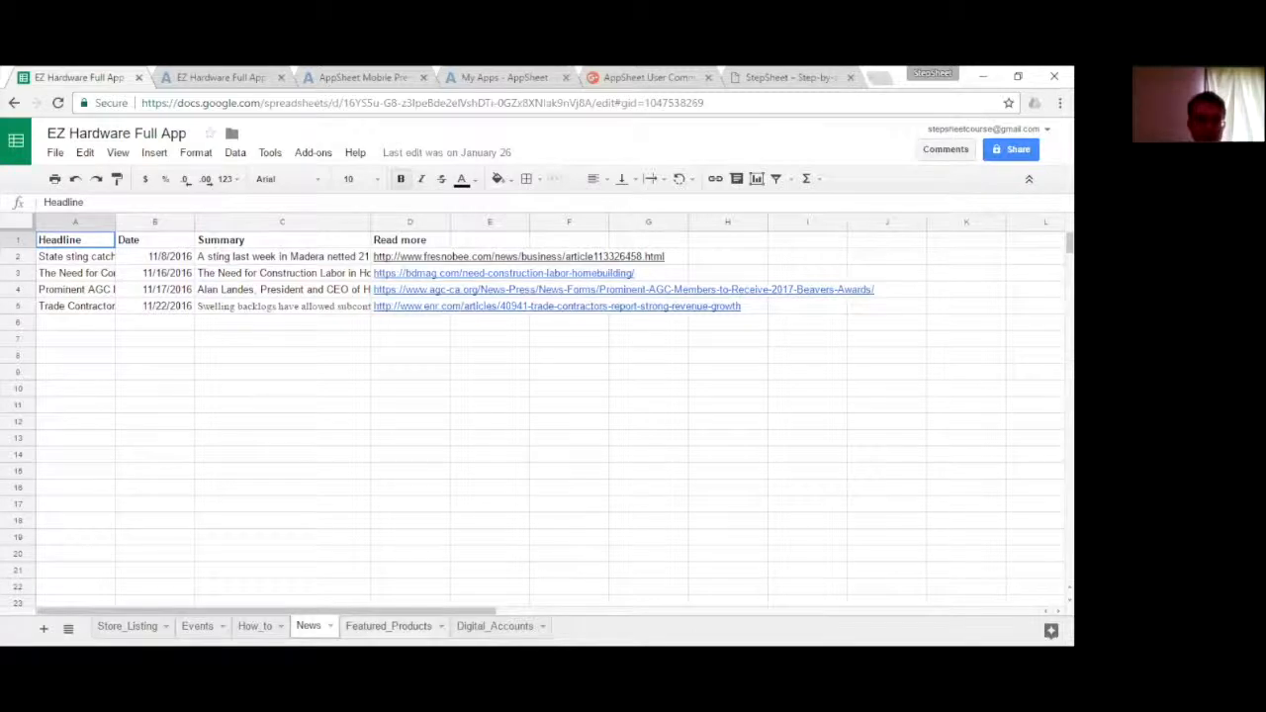
left_click(388, 627)
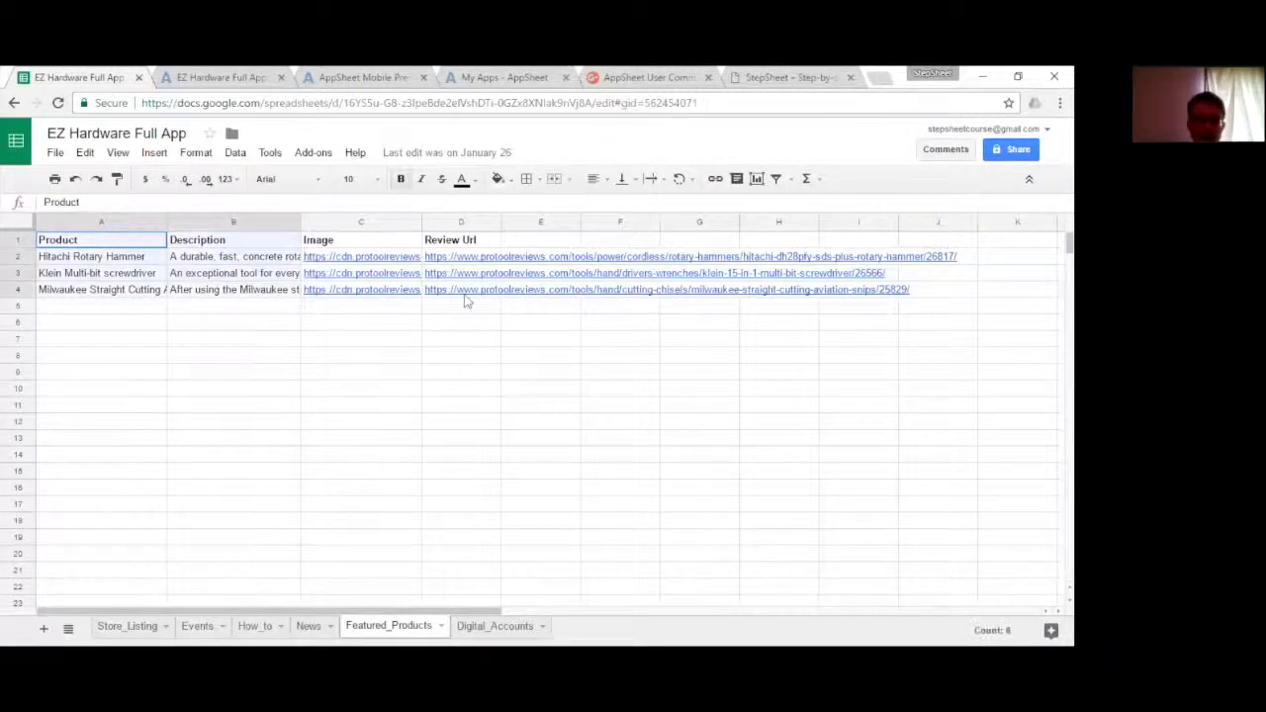
left_click(463, 222)
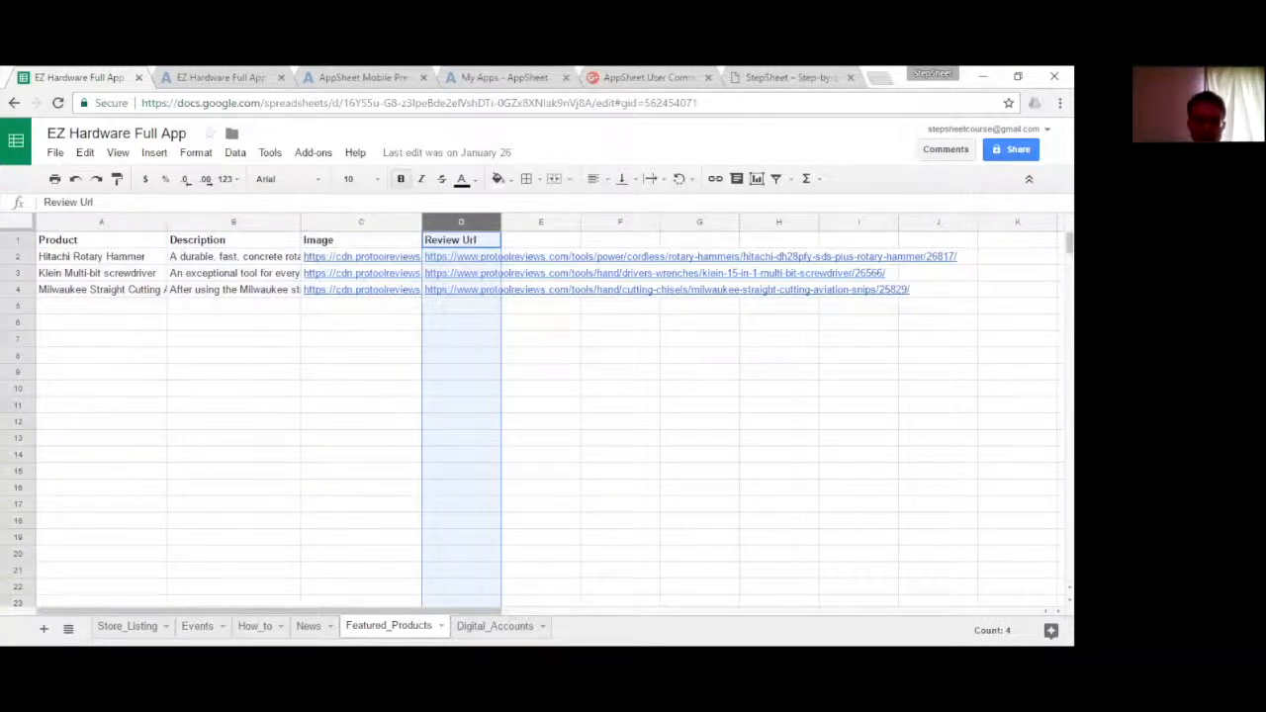
- Examine the Digital_Accounts sheet, highlighting the image paths for the Twitter, Facebook and Website accounts
left_click(495, 626)
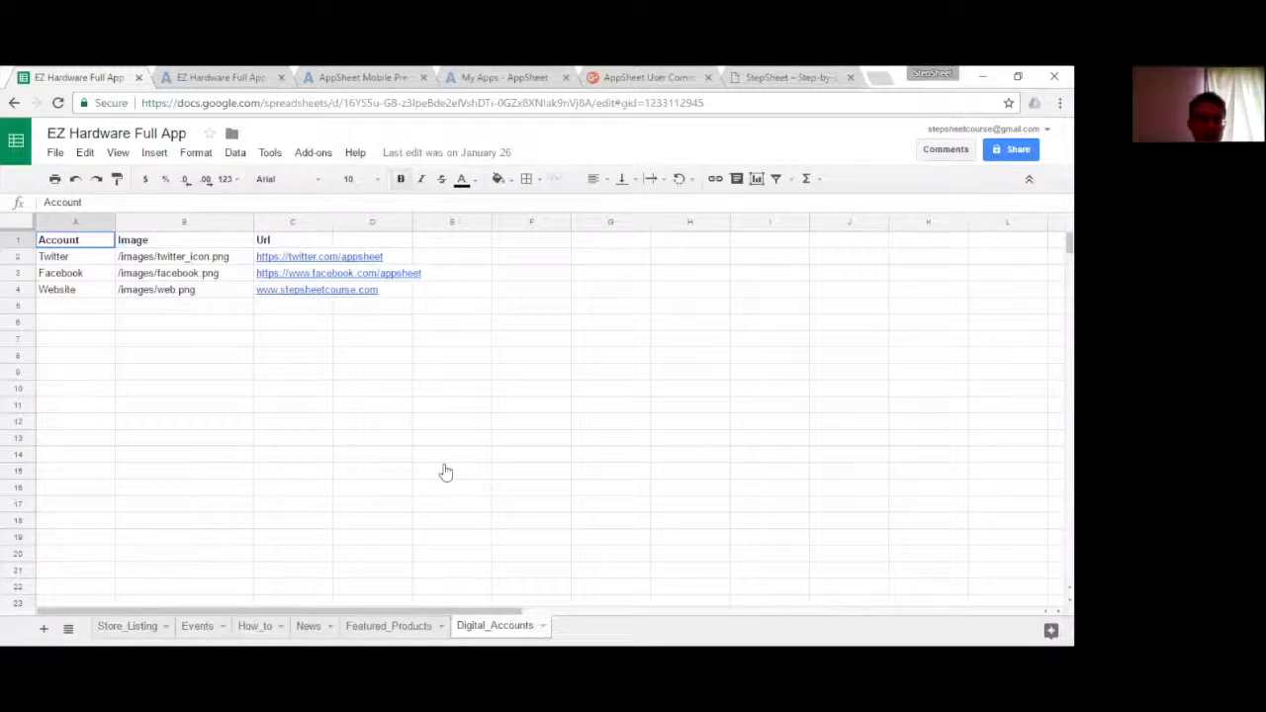
left_click(447, 472)
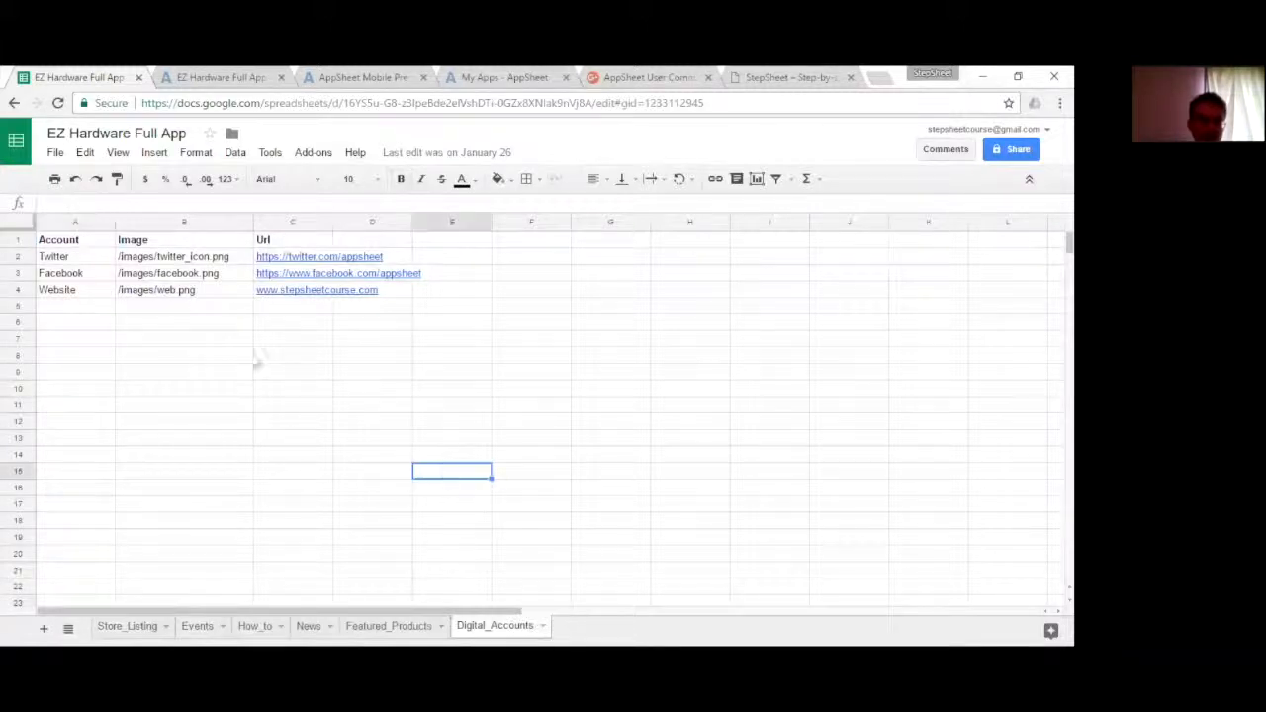
left_click(69, 258)
left_click(182, 257)
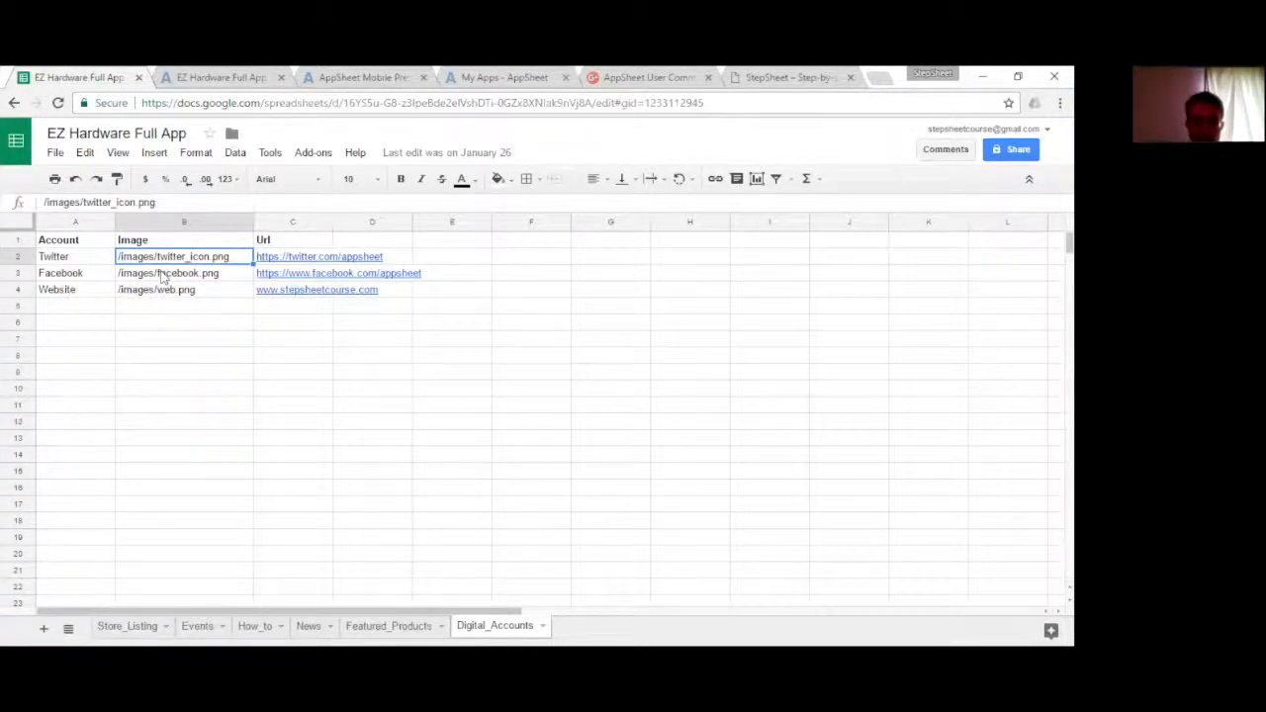
left_click(174, 293, "shift")
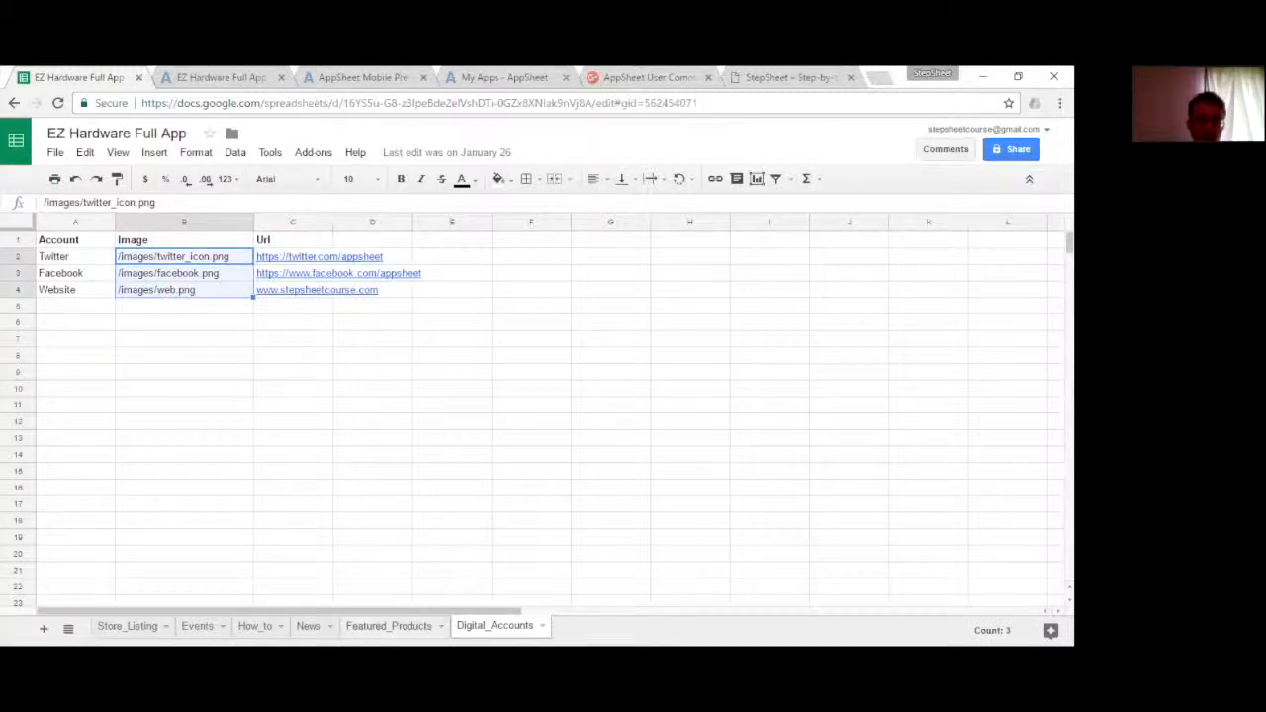
- Check the Image column on the Featured_Products sheet against the image paths on the Digital_Accounts sheet
left_click(392, 620)
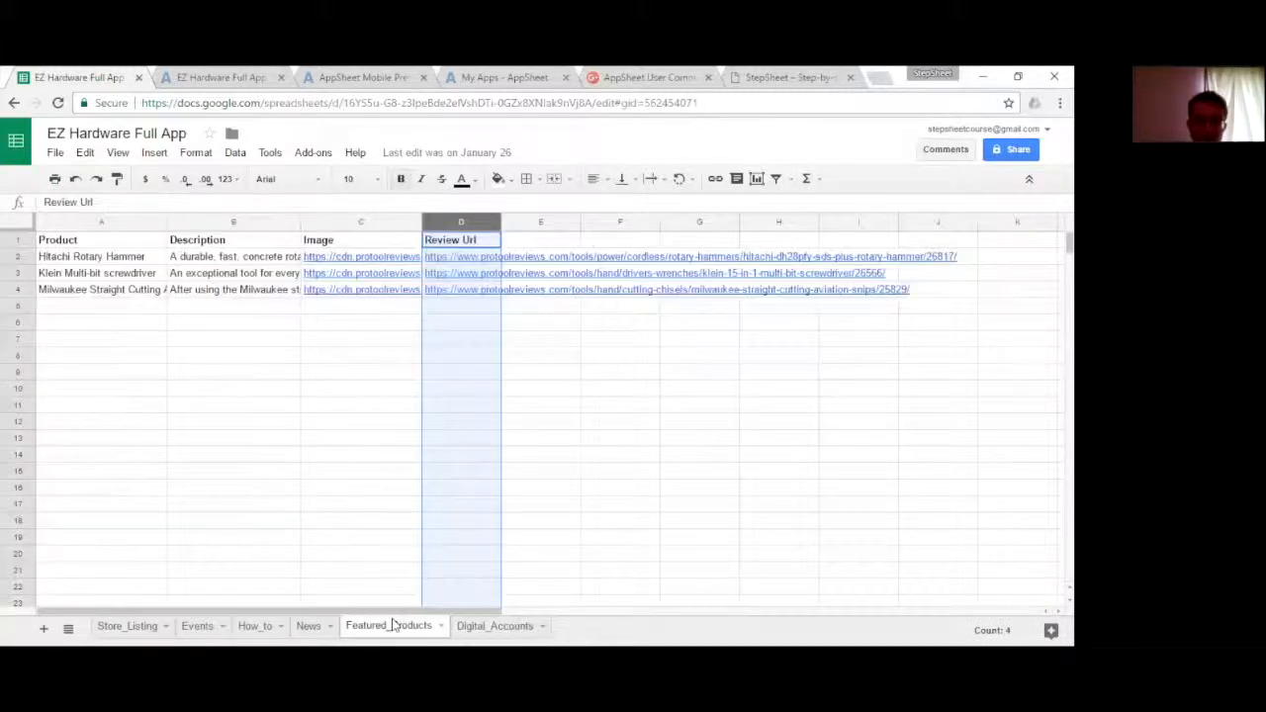
left_click(349, 224)
left_click(495, 626)
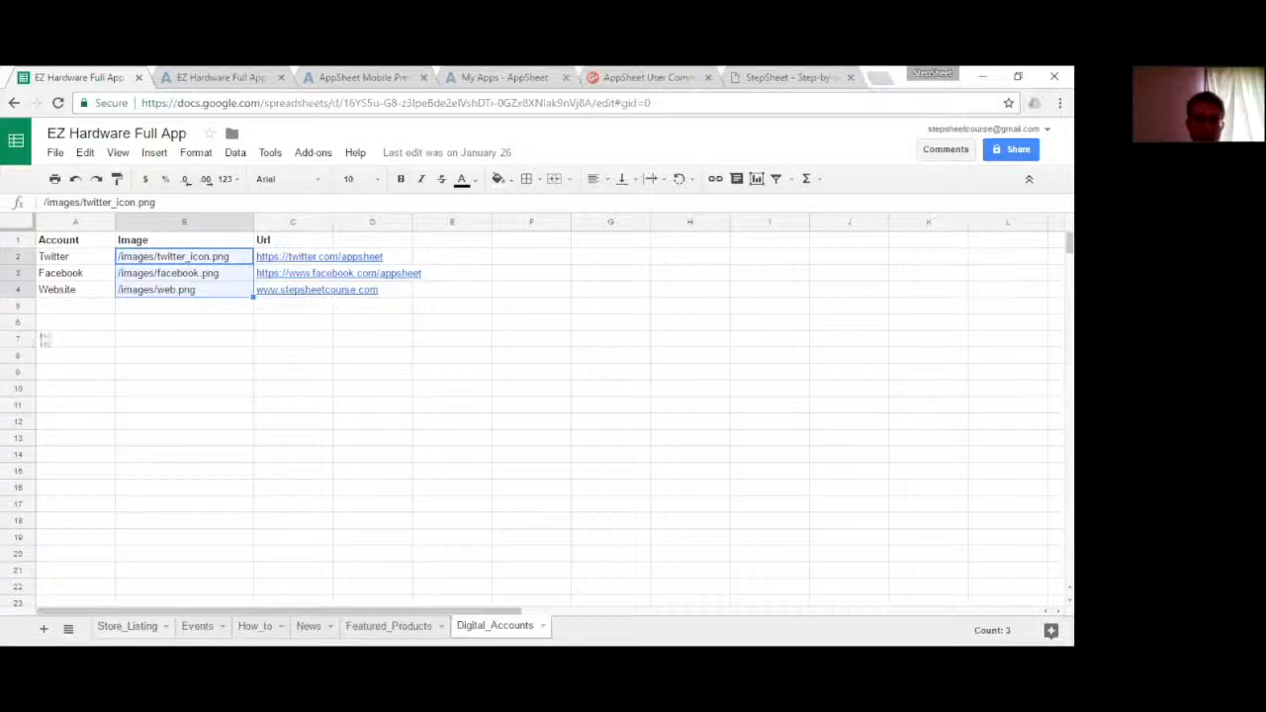
- From the Store_Listing sheet, launch the AppSheet add-on and open the spreadsheet's app in the AppSheet editor
left_click(127, 627)
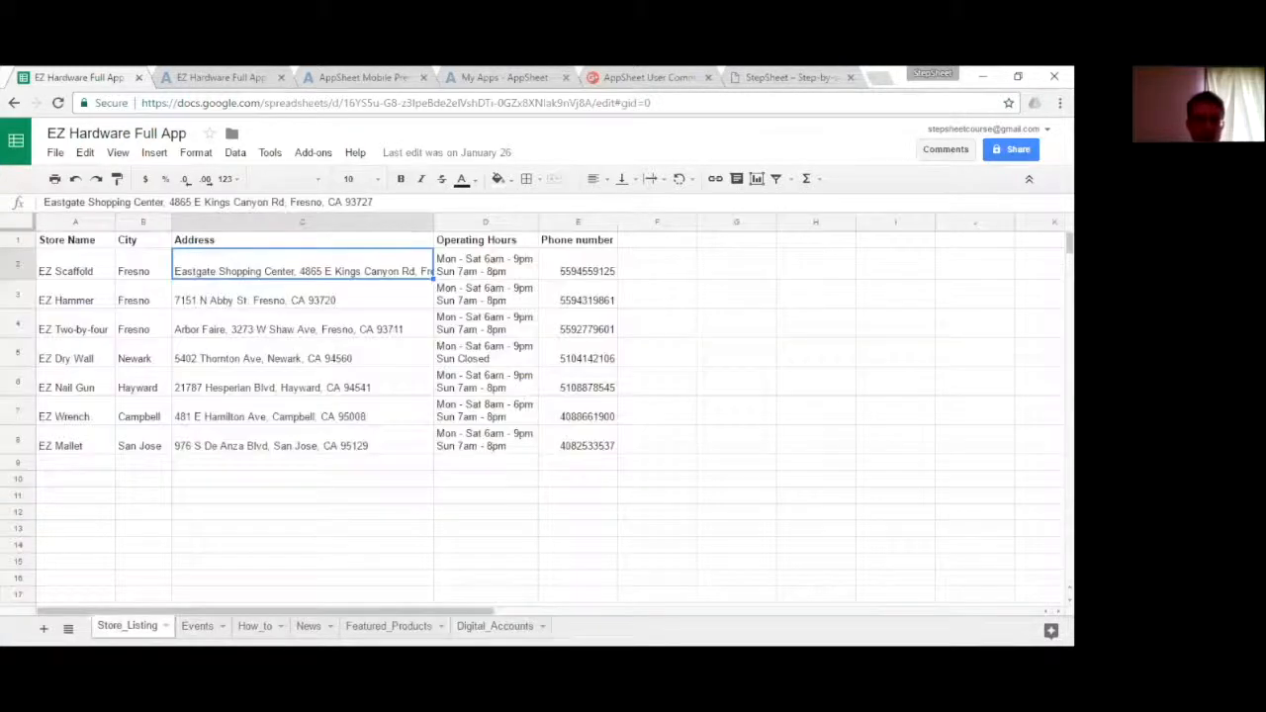
left_click(309, 155)
mouse_move(330, 186)
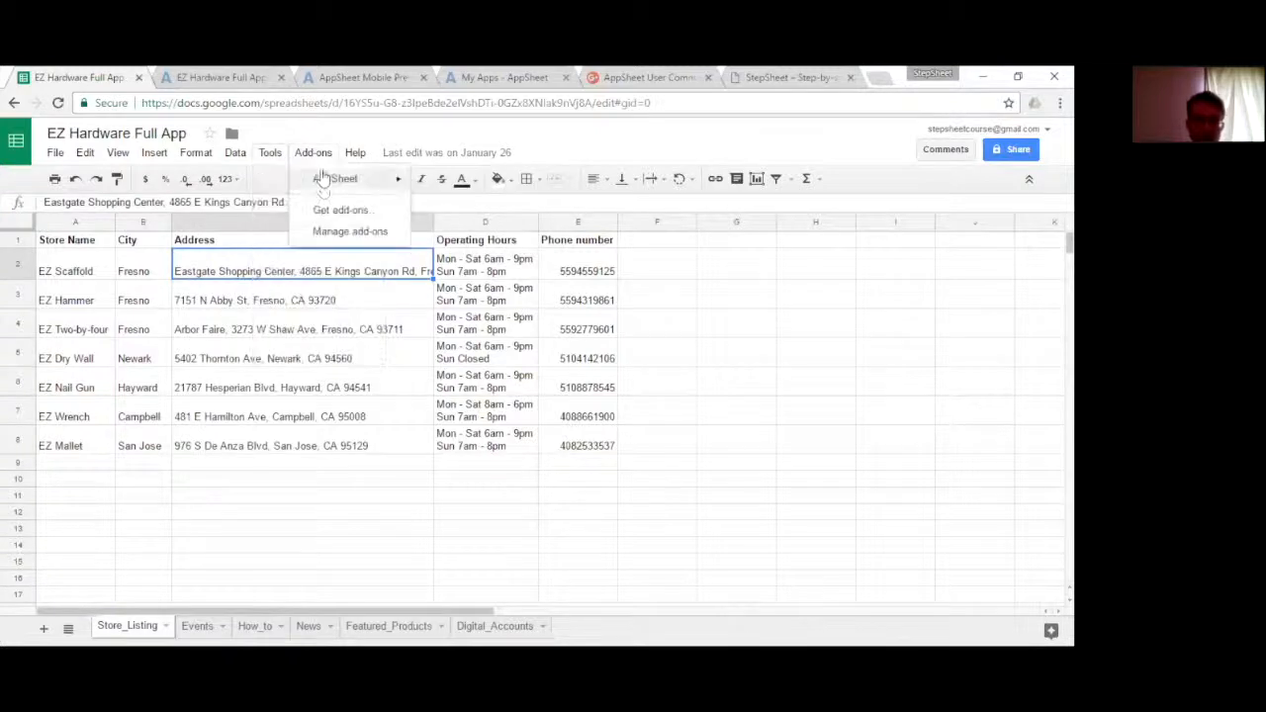
left_click(461, 180)
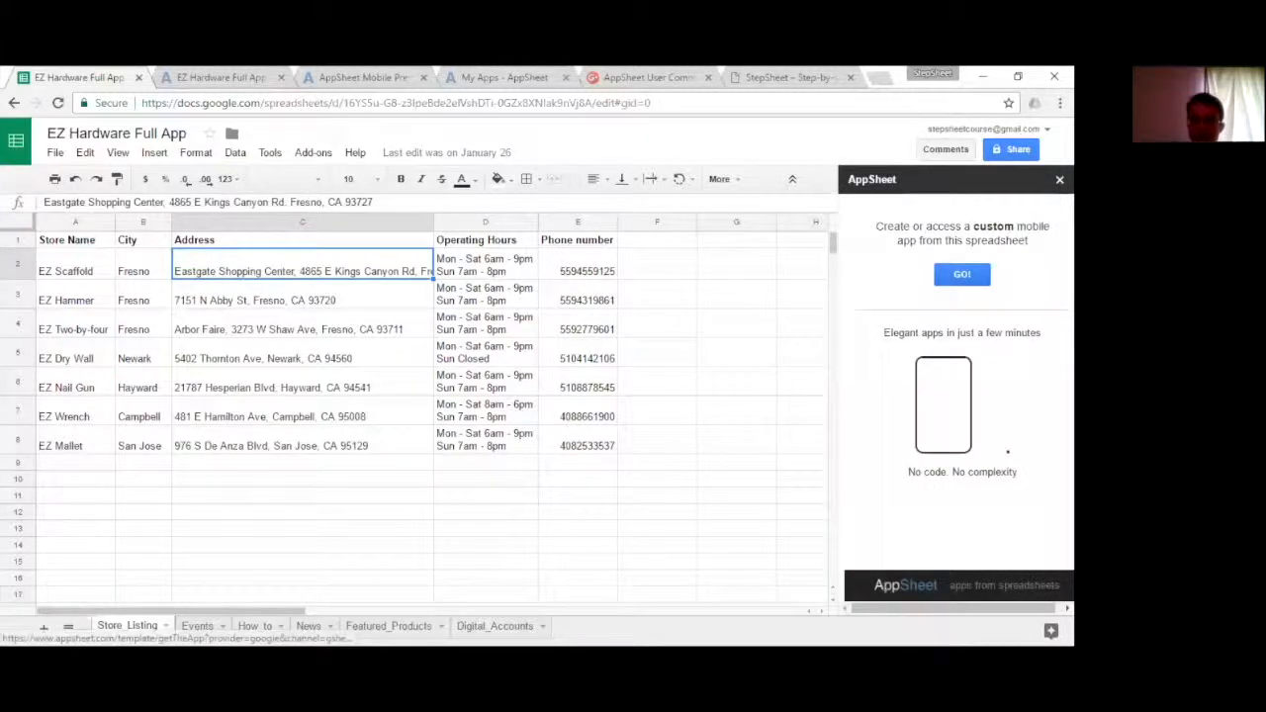
left_click(962, 274)
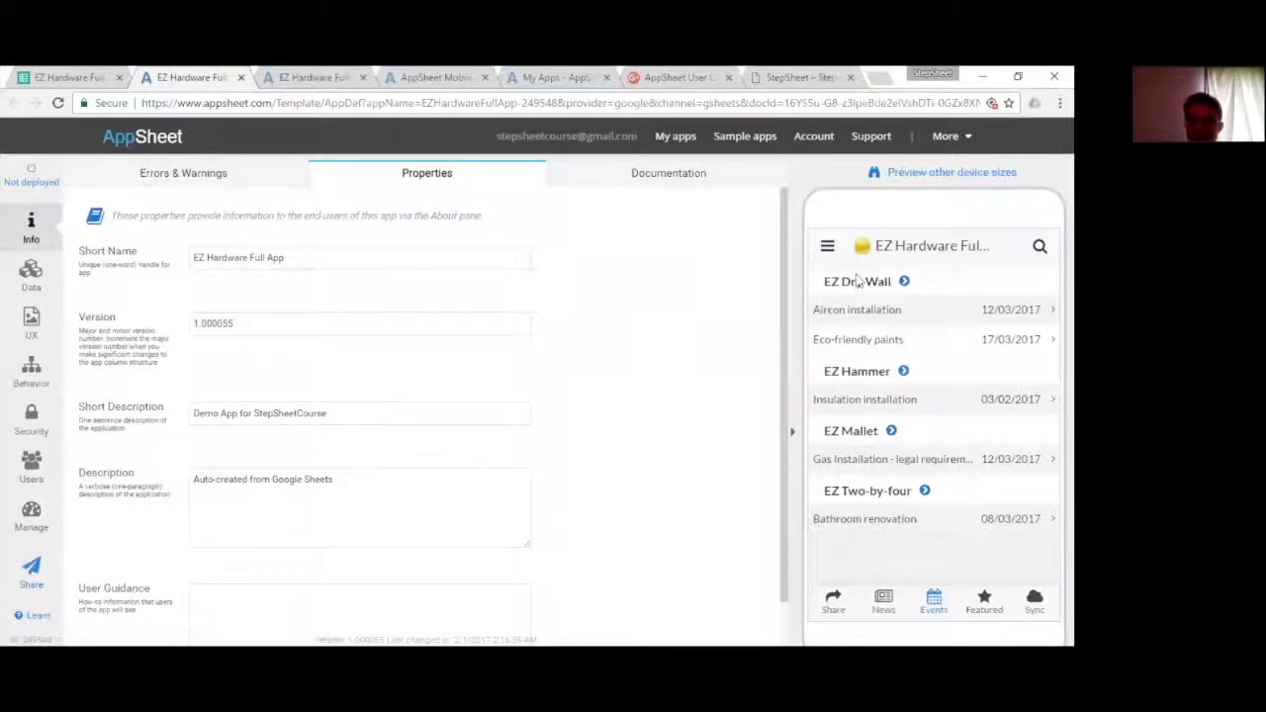
- Check the navigation menu in the app preview and view the Featured and News views
left_click(828, 245)
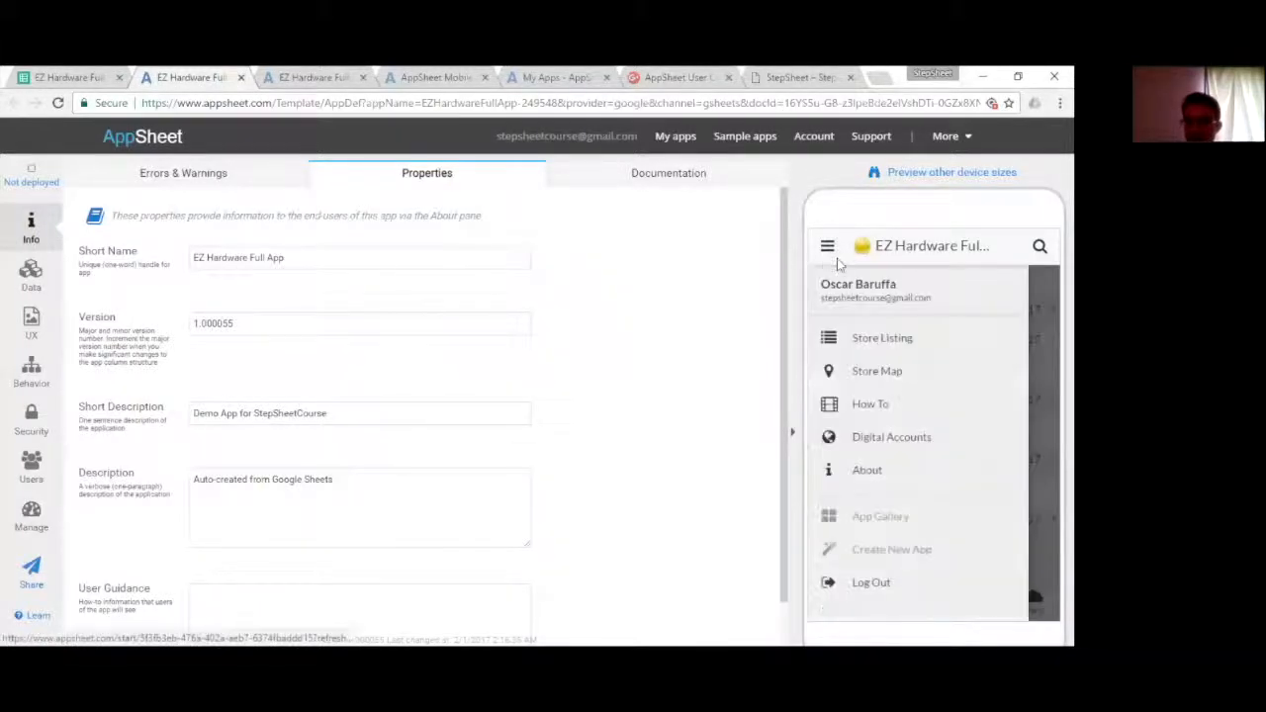
left_click(828, 245)
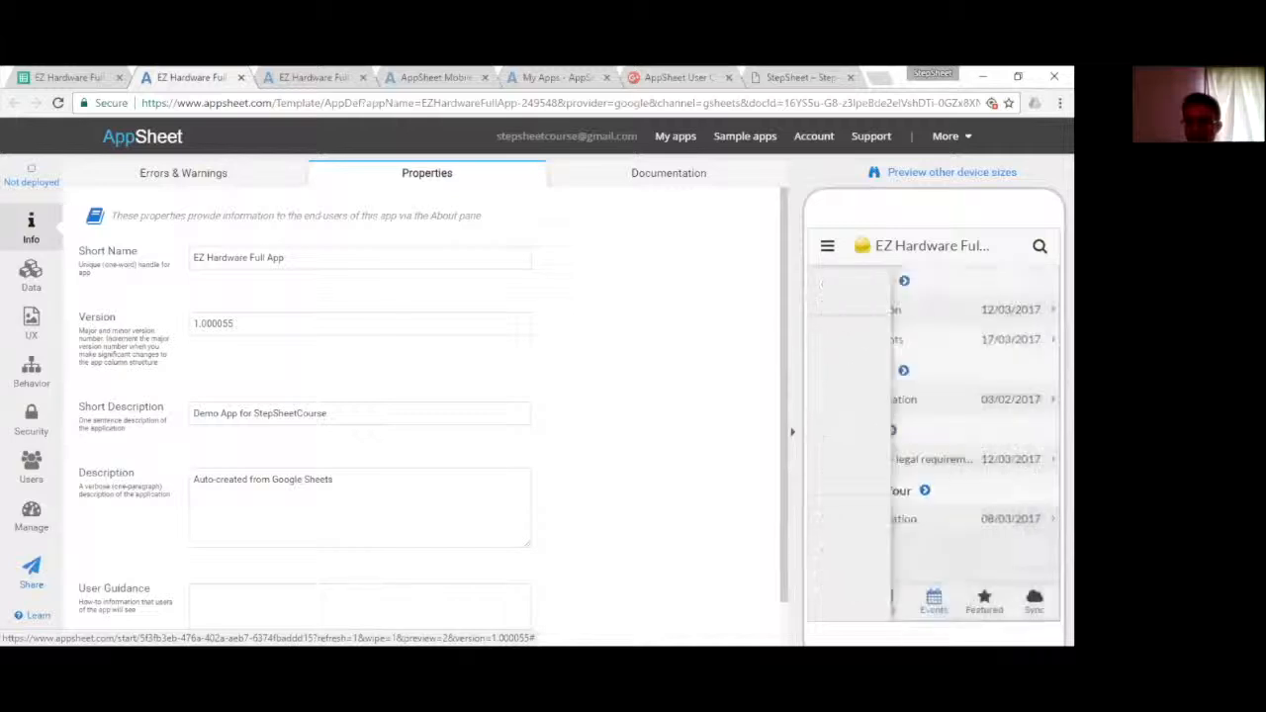
left_click(984, 601)
left_click(864, 612)
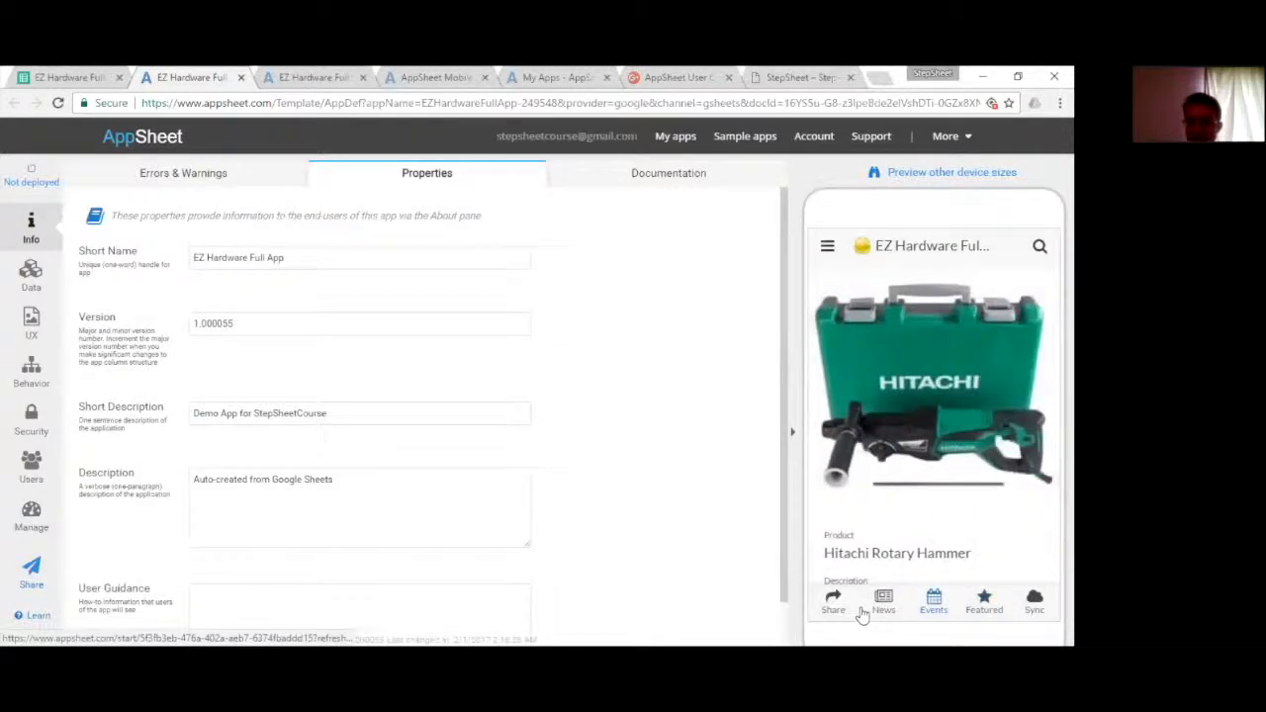
- Show the Store Map view in the app preview
left_click(830, 248)
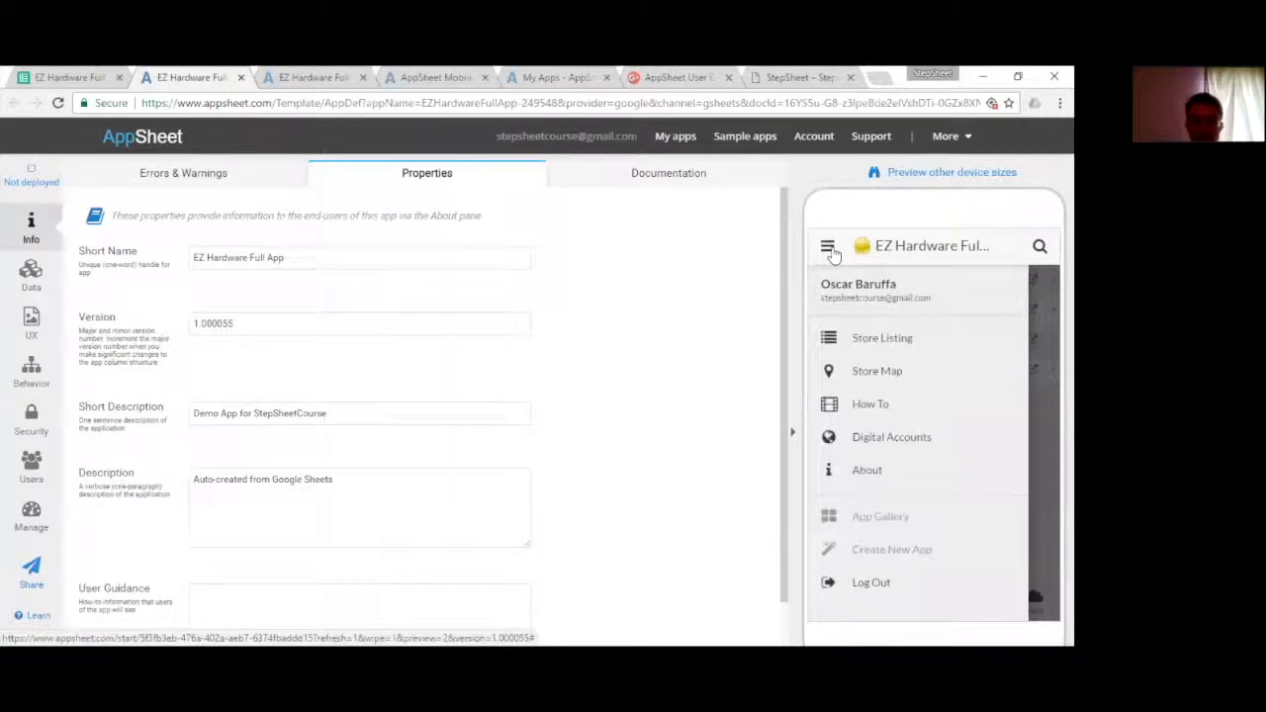
left_click(831, 249)
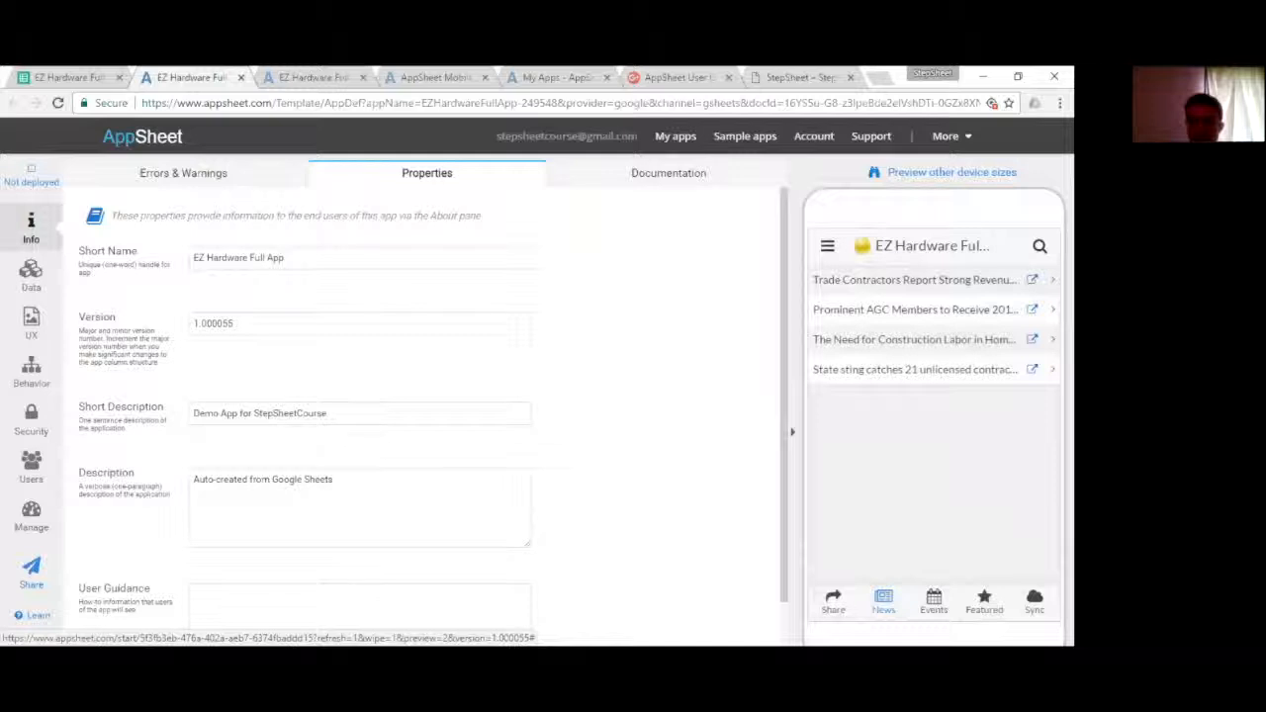
left_click(825, 250)
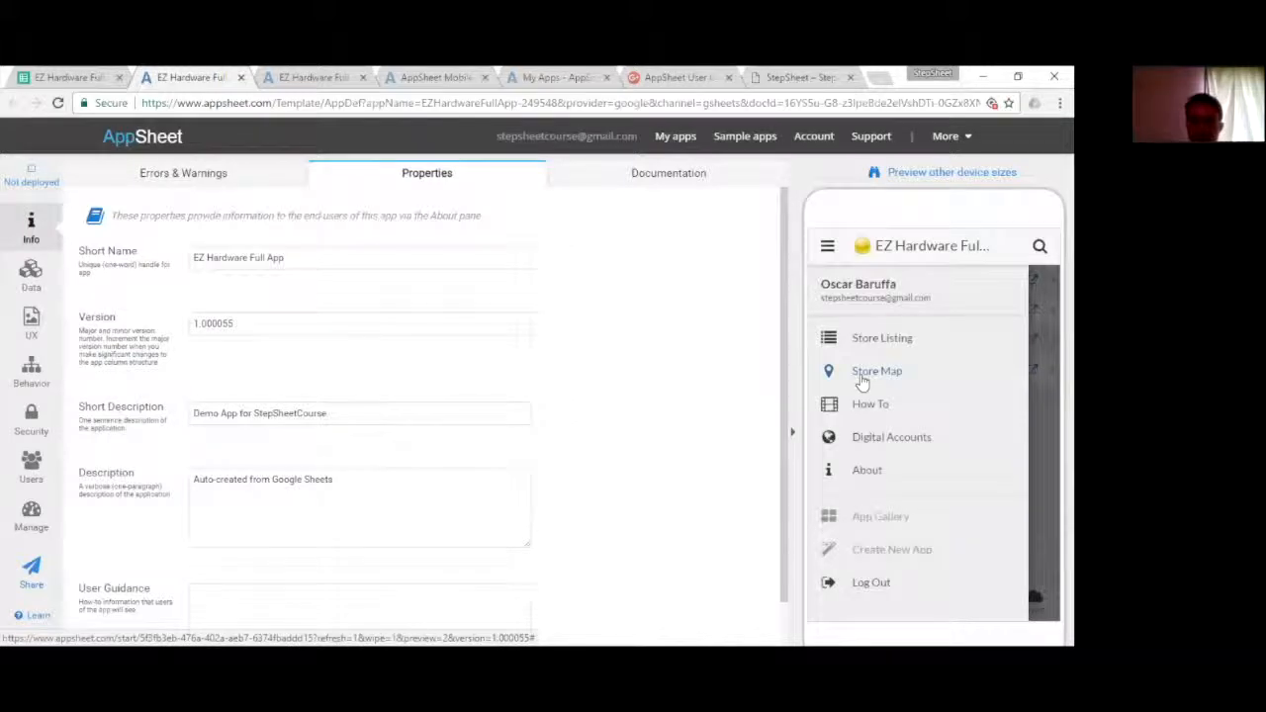
left_click(863, 383)
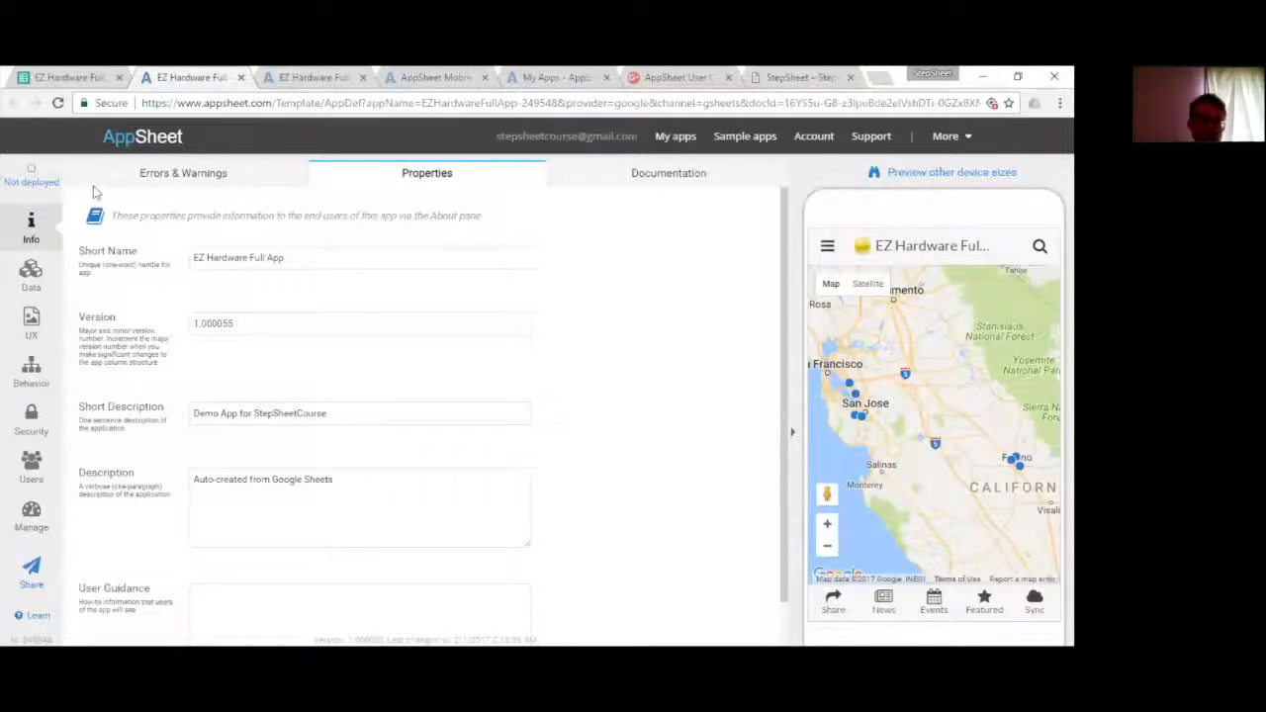
- Review the app's data tables and the column structure of each table
left_click(30, 275)
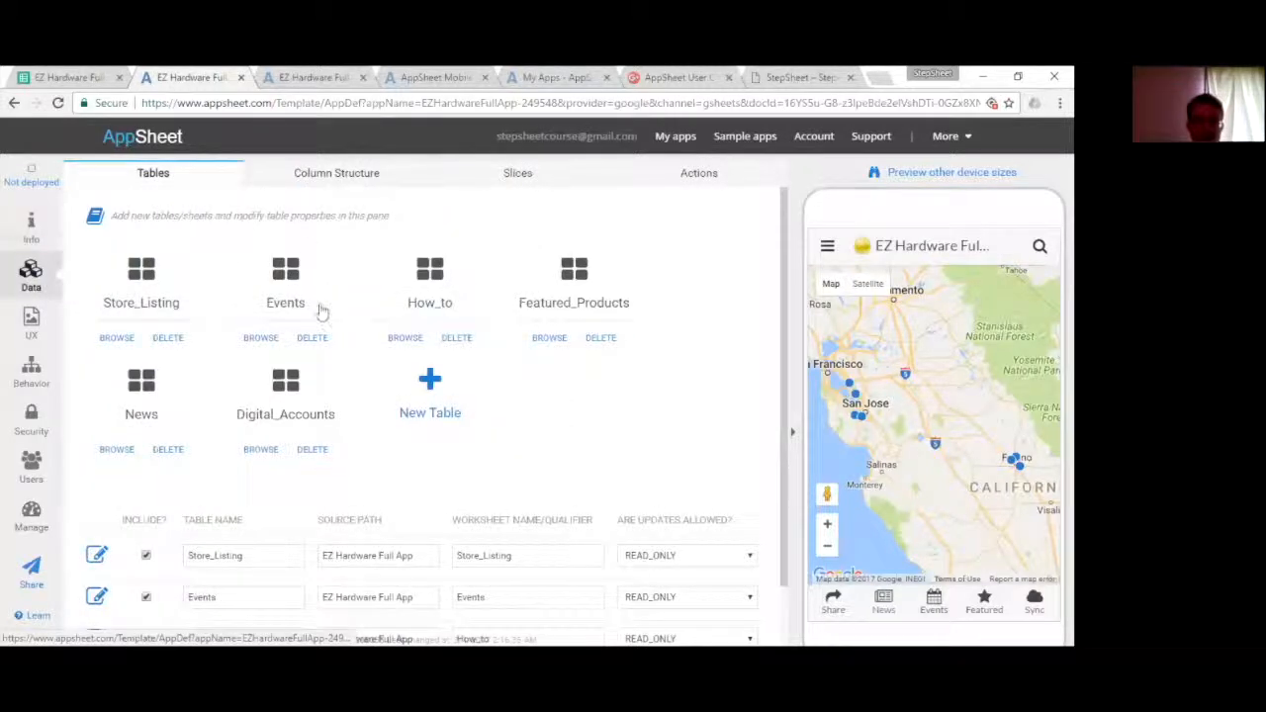
left_click(336, 173)
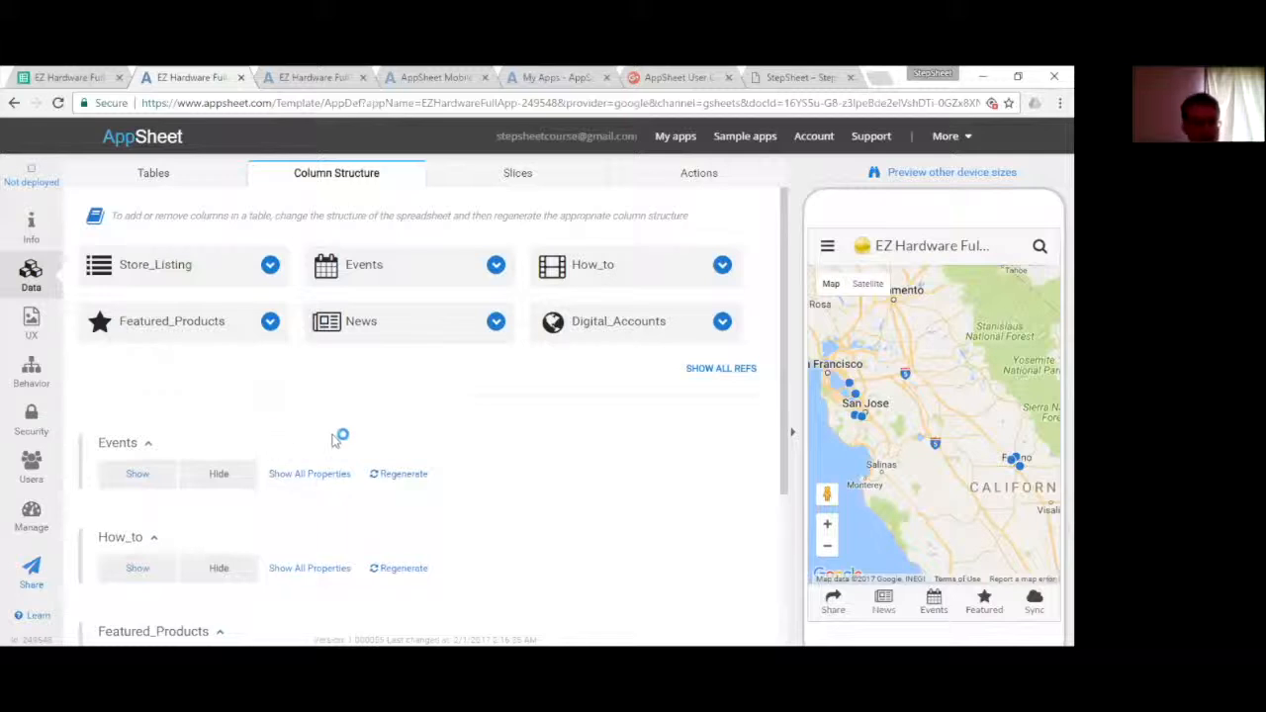
scroll(287, 326, "down", 2)
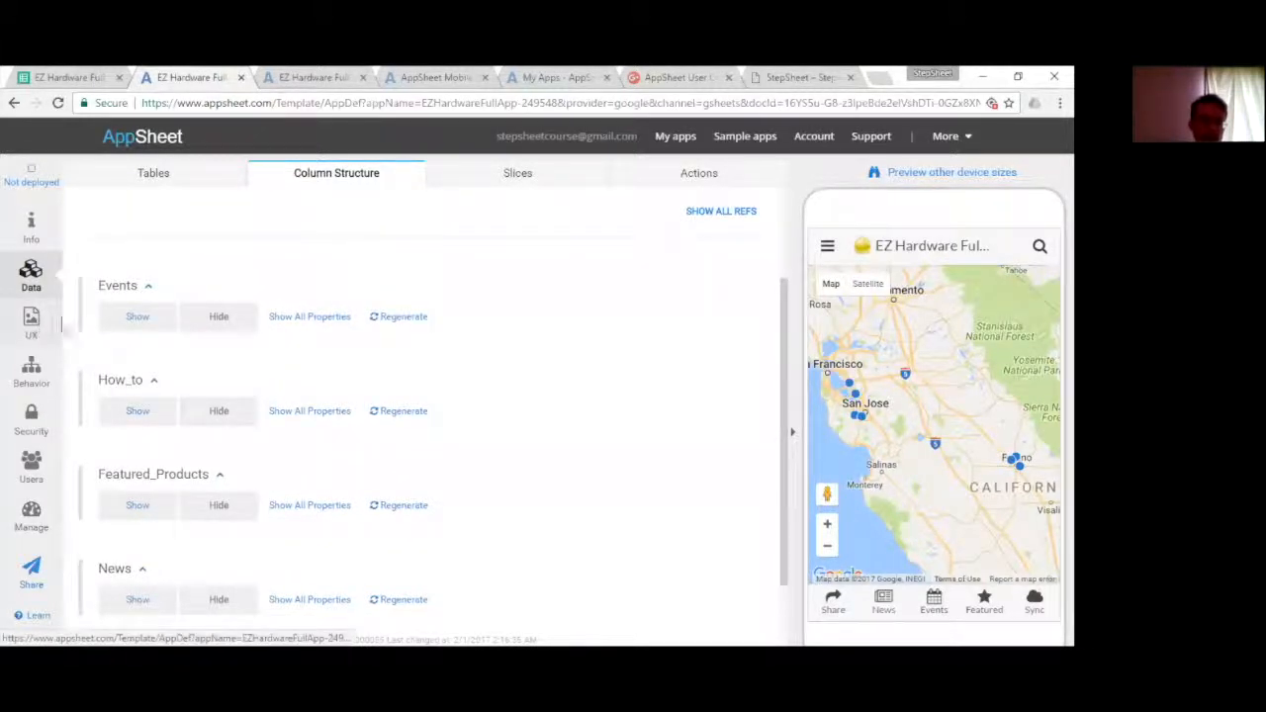
- Review the app's UX views with their data source, type and position settings
left_click(31, 323)
scroll(301, 274, "down", 3)
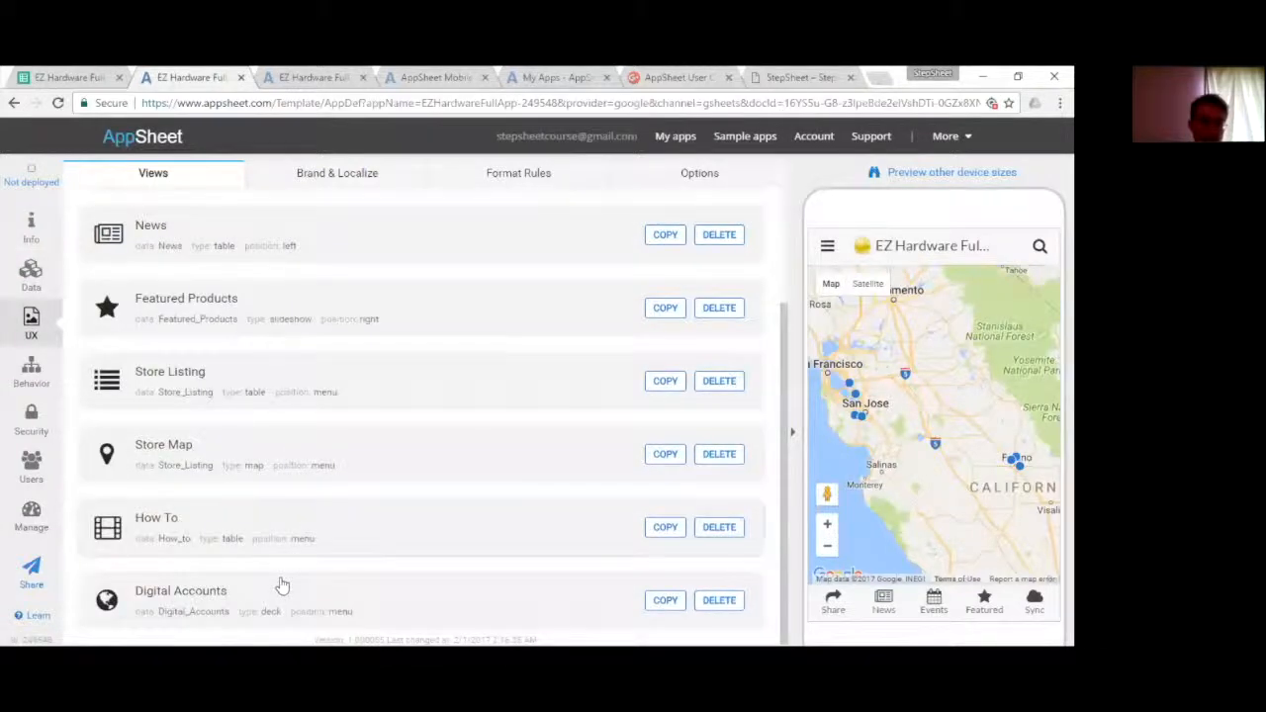
scroll(282, 579, "up", 3)
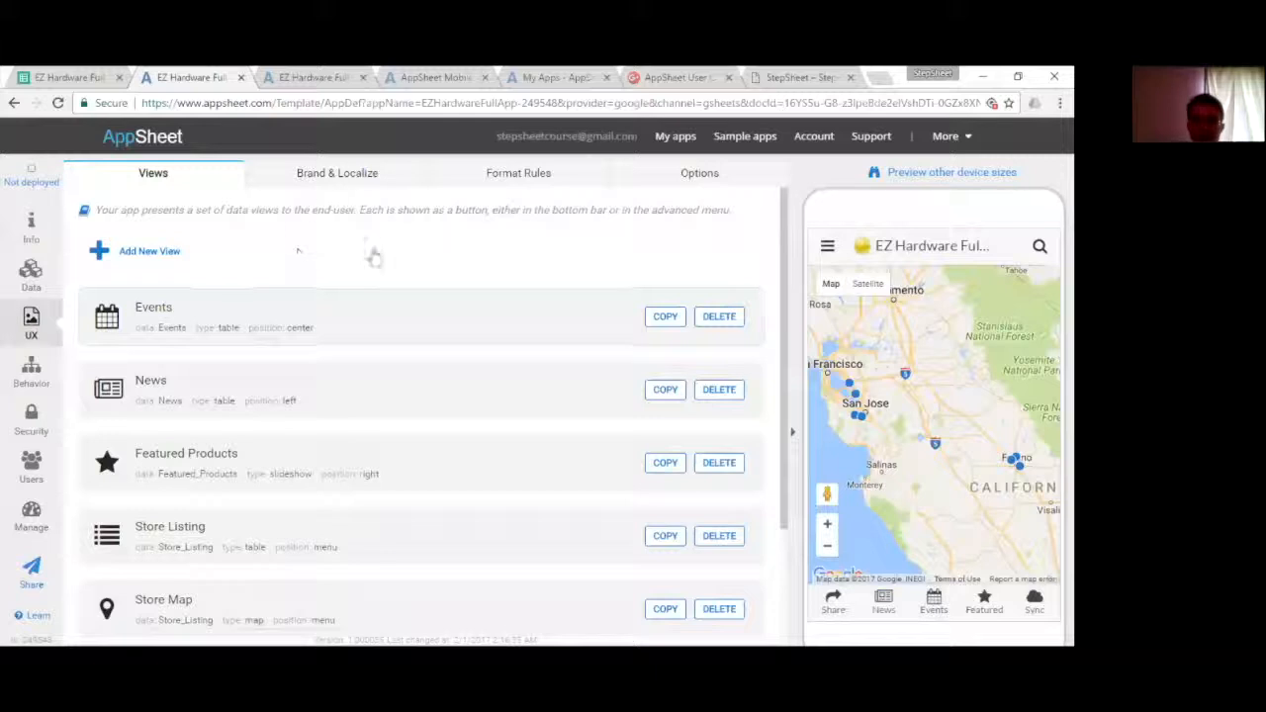
- Examine the Brand & Localize settings, including the color theme choices
left_click(331, 178)
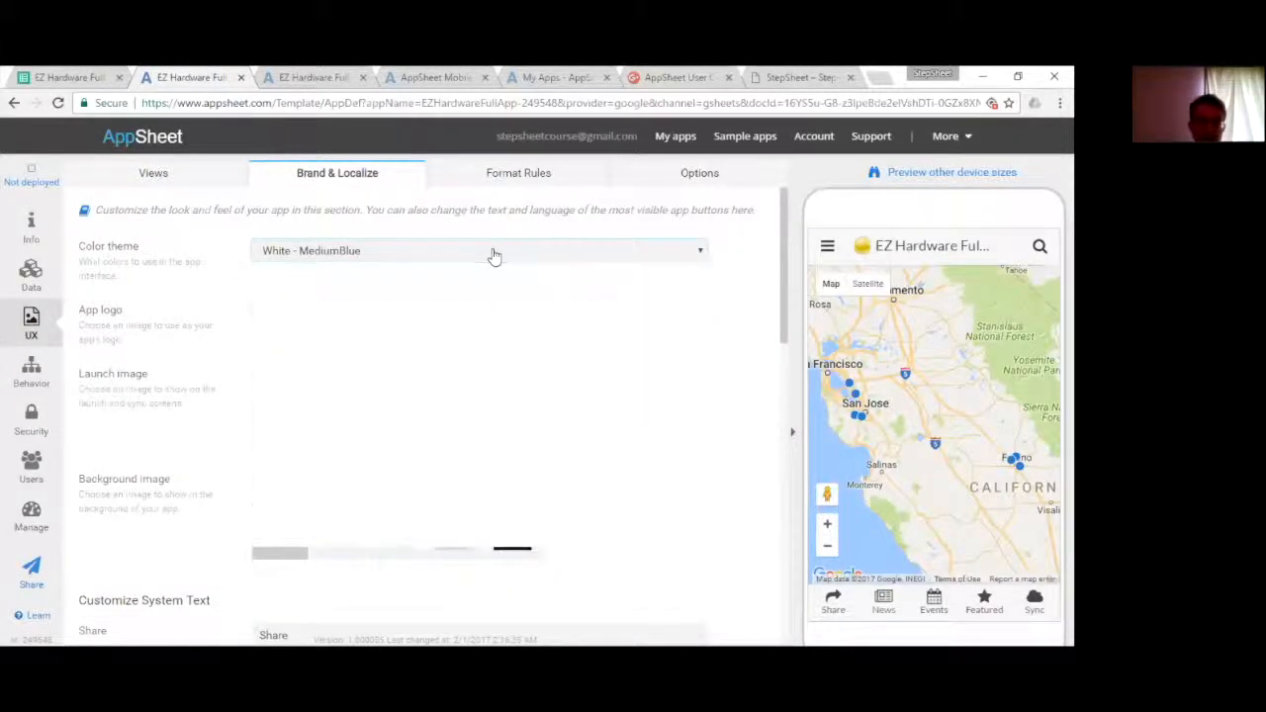
left_click(492, 254)
scroll(492, 396, "down", 2)
scroll(492, 396, "up", 1)
scroll(495, 203, "up", 2)
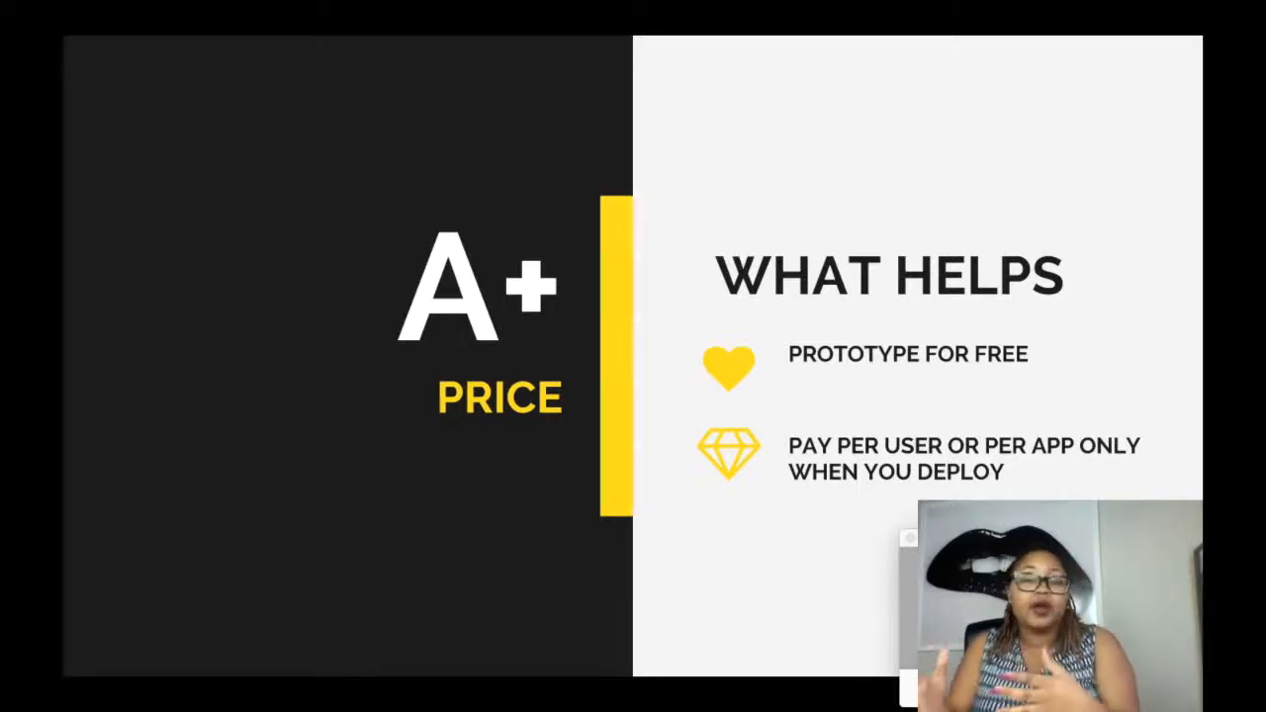
key("Right")
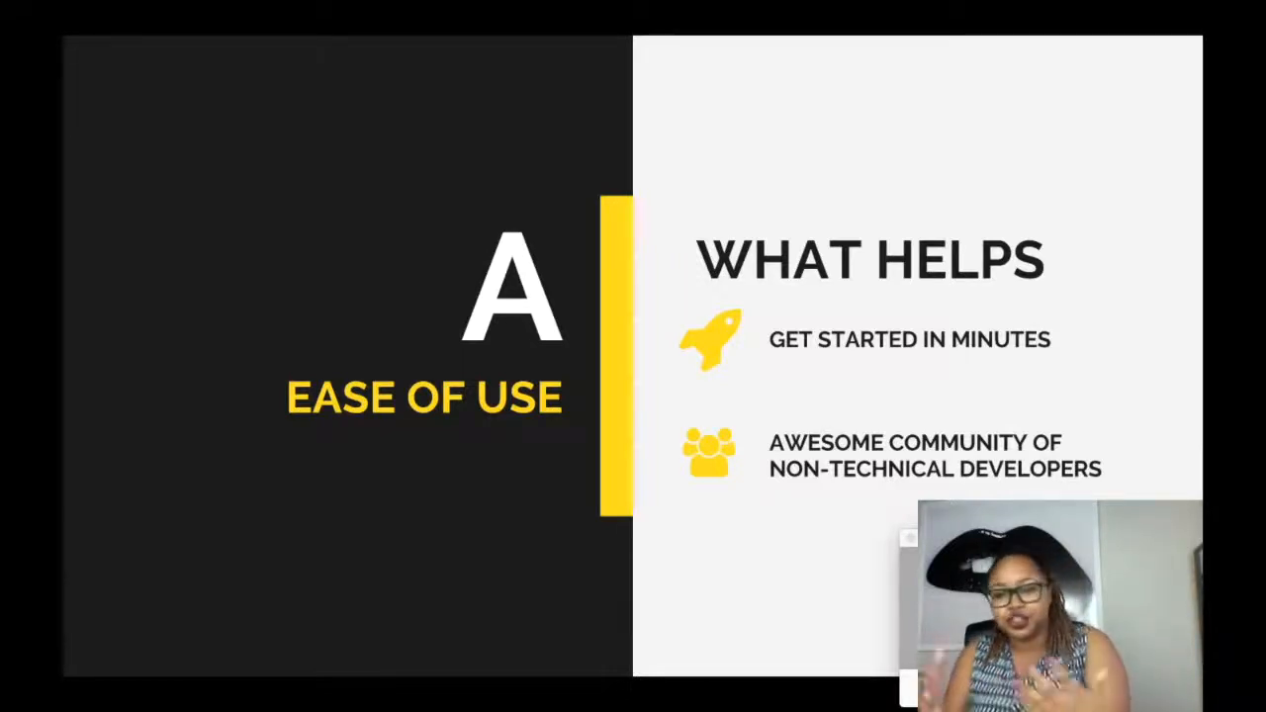
key("Right")
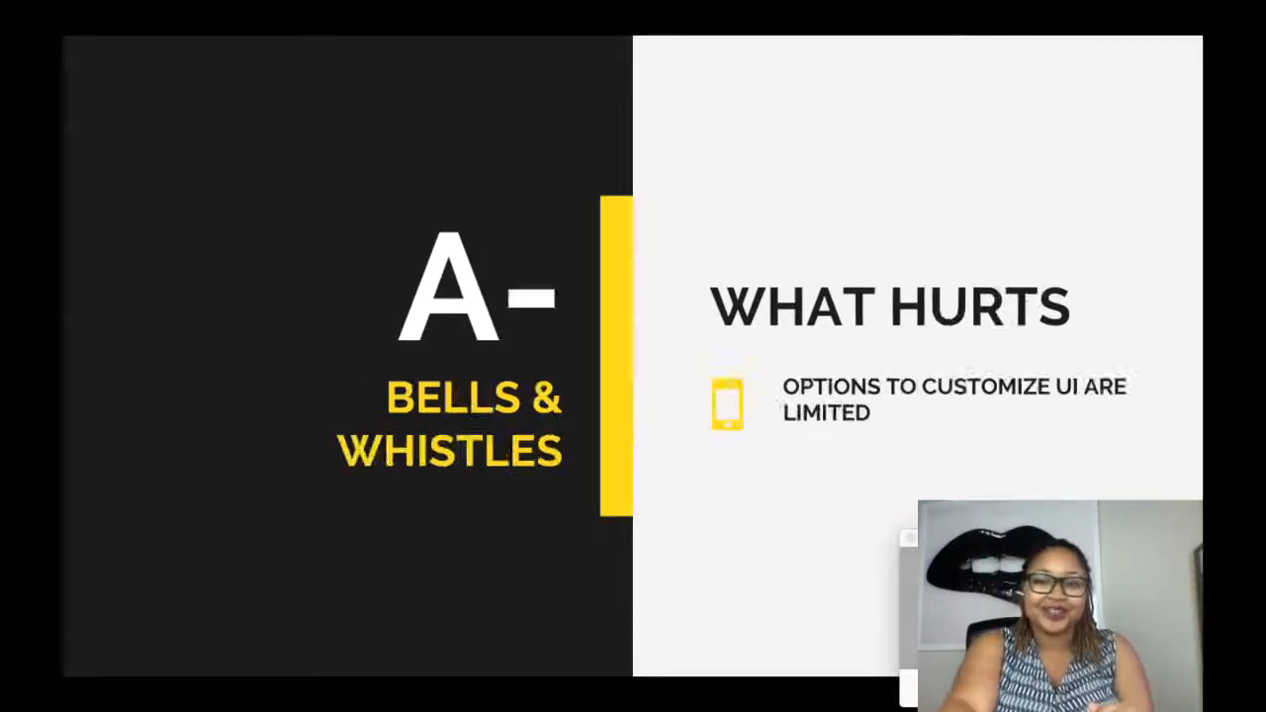